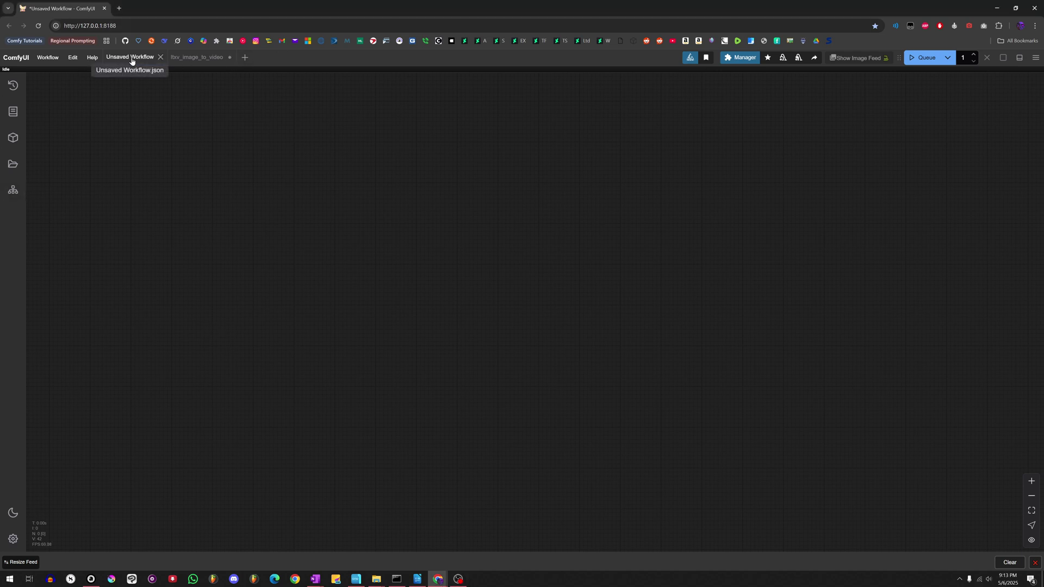
Close the empty Unsaved Workflow and ltxv_image_to_video tabs, discarding their changes
{"action": "left_click", "coordinate": [161, 58]}
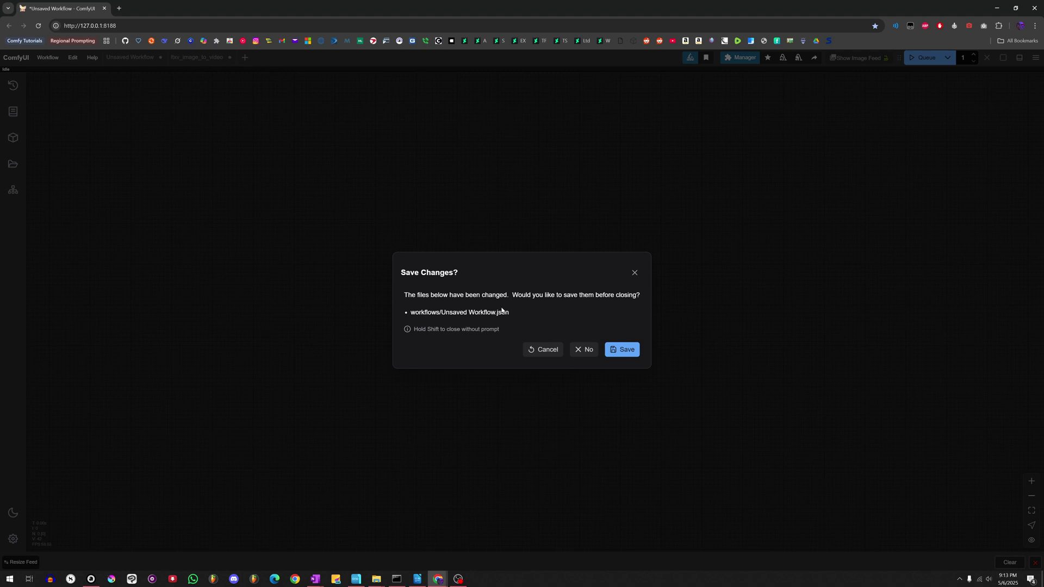
{"action": "left_click", "coordinate": [583, 350]}
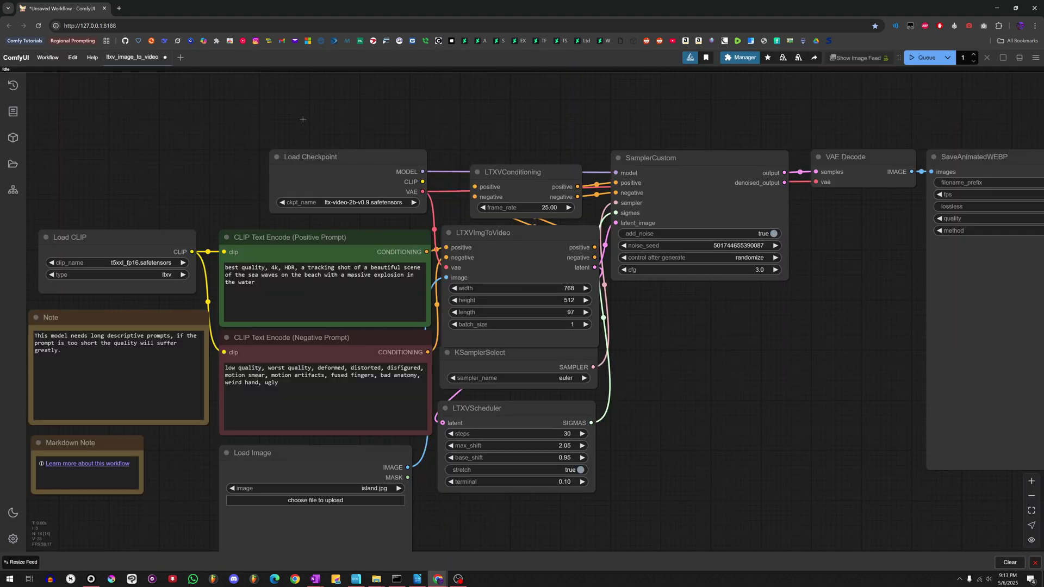
{"action": "left_click", "coordinate": [165, 58]}
{"action": "left_click", "coordinate": [585, 350]}
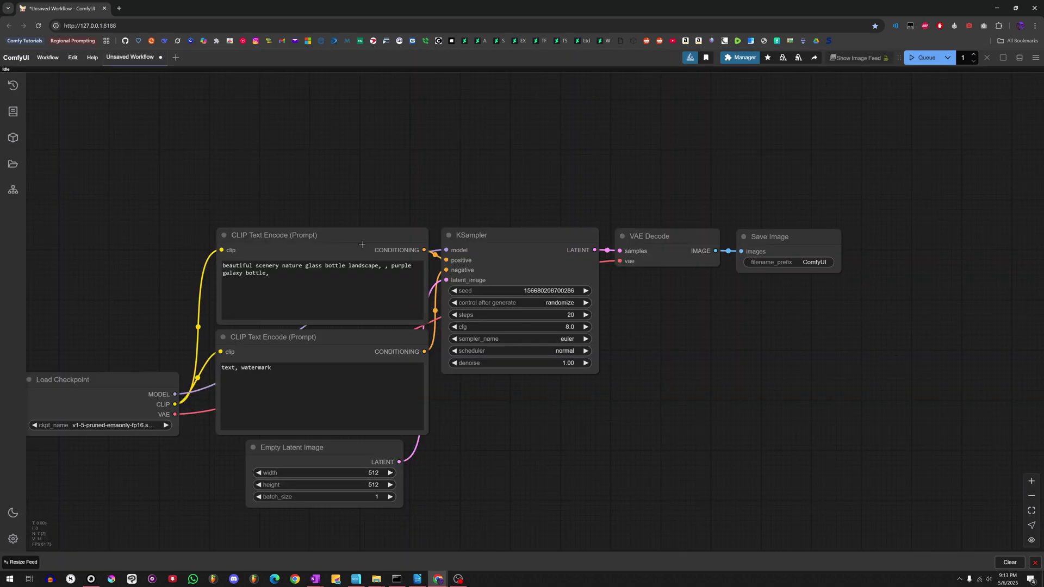
{"action": "scroll", "coordinate": [512, 141], "scroll_direction": "down", "scroll_amount": 2}
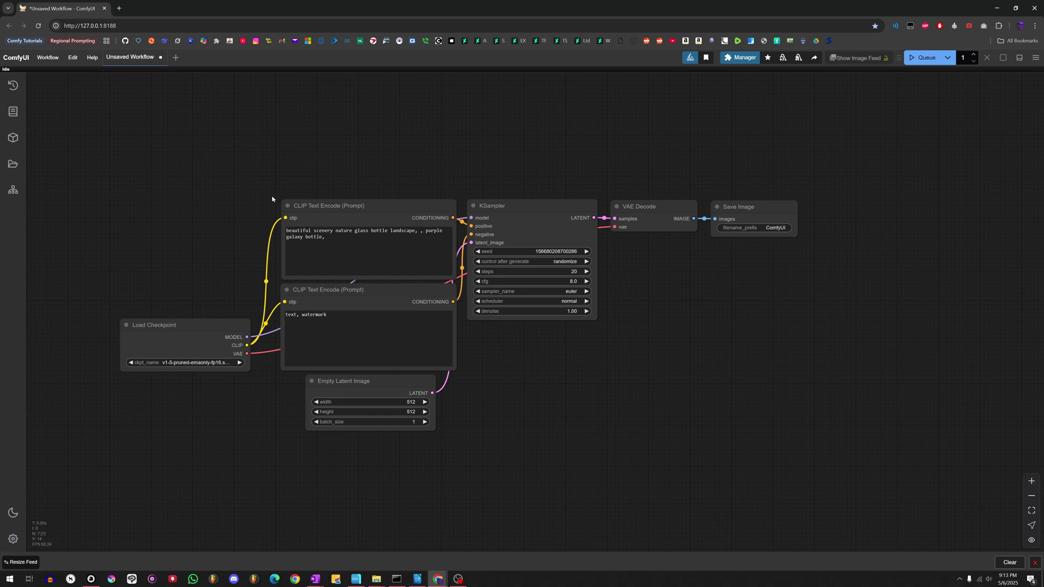
Pan the default node graph slightly to the right
{"action": "left_click_drag", "start_coordinate": [266, 159], "coordinate": [288, 148]}
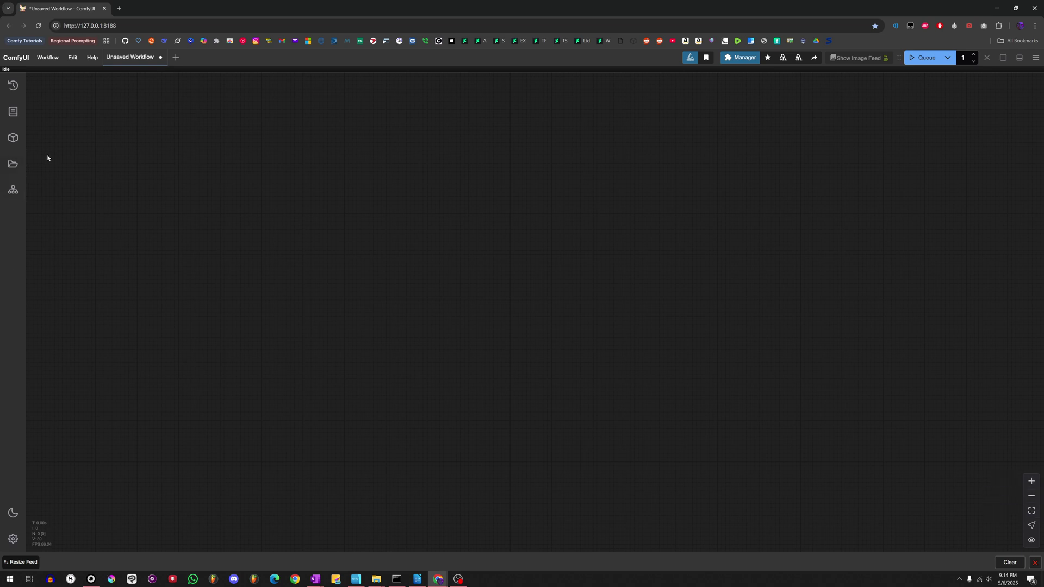
Browse the Flux, ControlNet and Upscaling workflow templates, then close the template gallery
{"action": "left_click", "coordinate": [15, 166]}
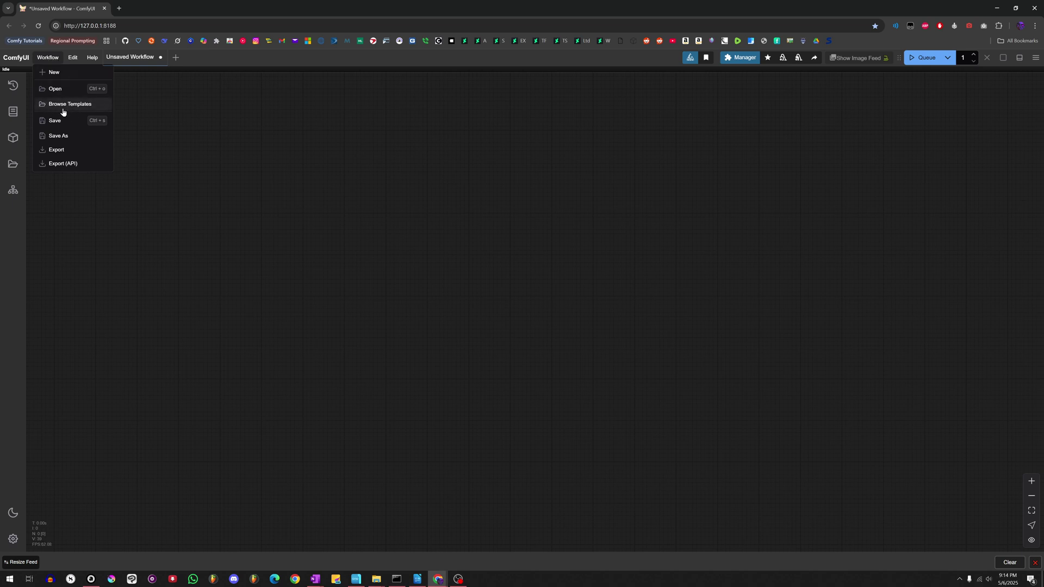
{"action": "left_click", "coordinate": [78, 106]}
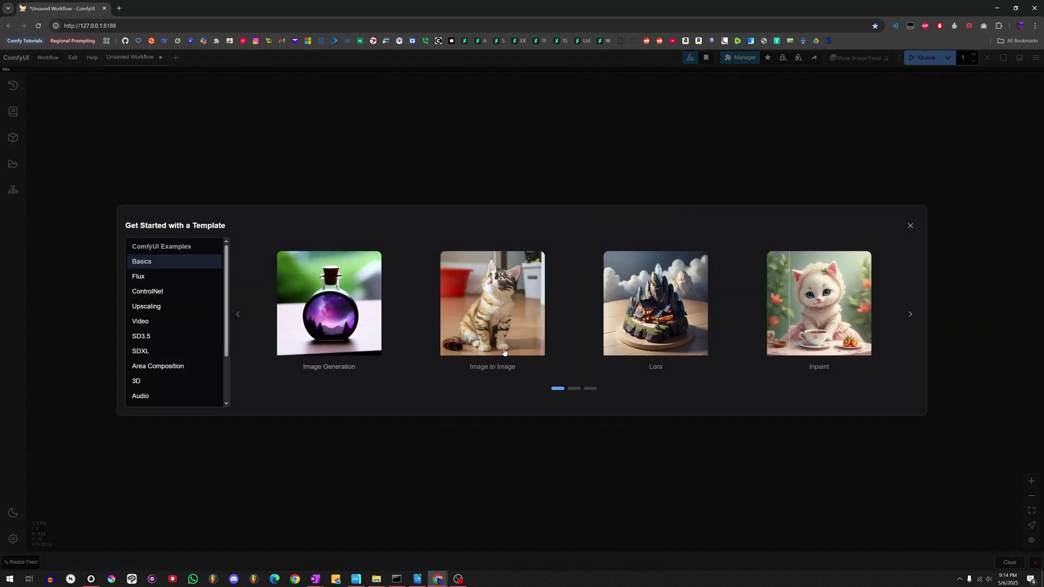
{"action": "left_click", "coordinate": [139, 277]}
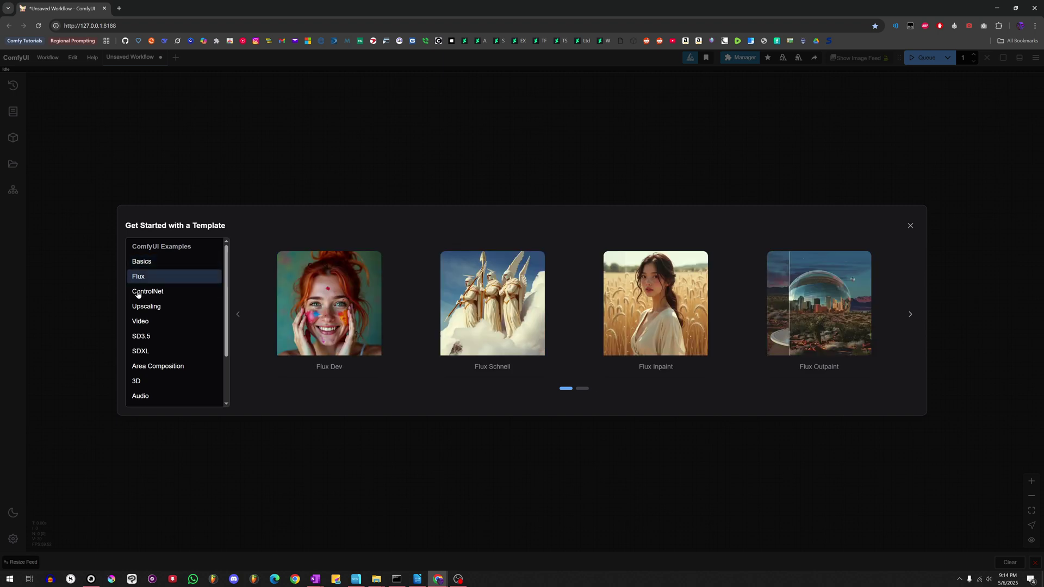
{"action": "left_click", "coordinate": [150, 292]}
{"action": "left_click", "coordinate": [155, 307]}
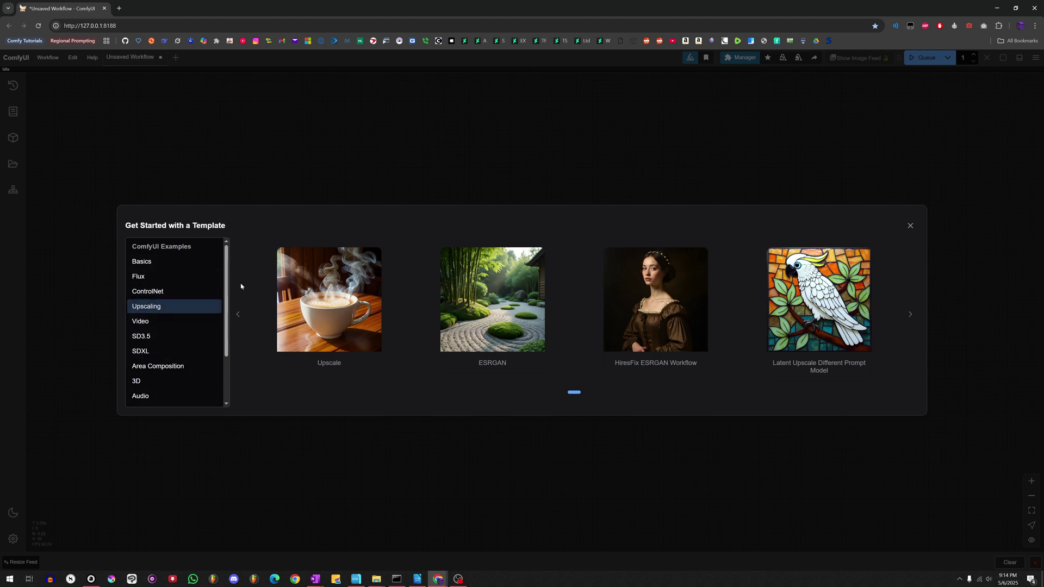
{"action": "left_click", "coordinate": [910, 225]}
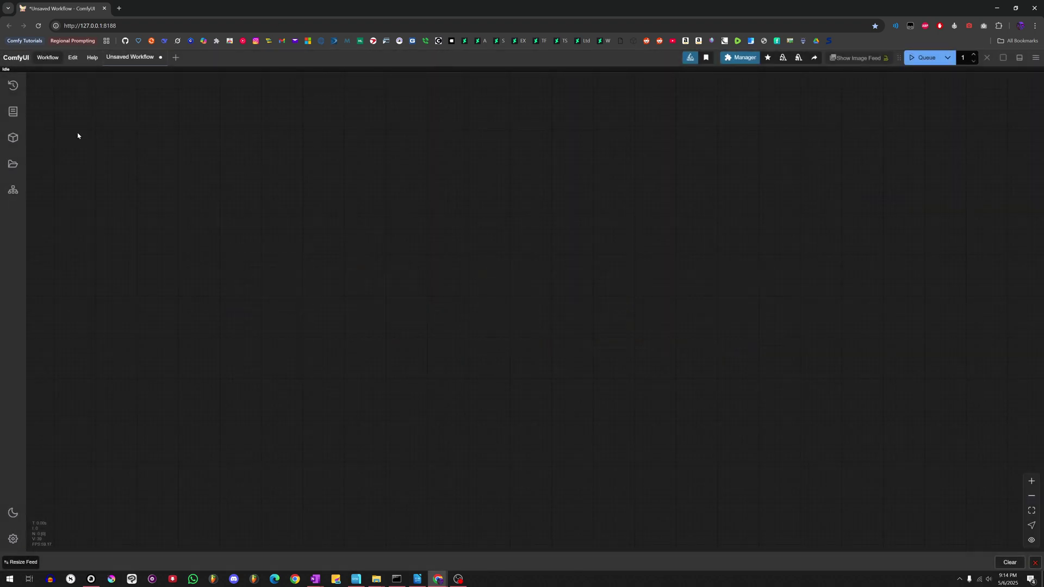
Start saving the workflow under a new name, then cancel the Save As
{"action": "left_click", "coordinate": [48, 57]}
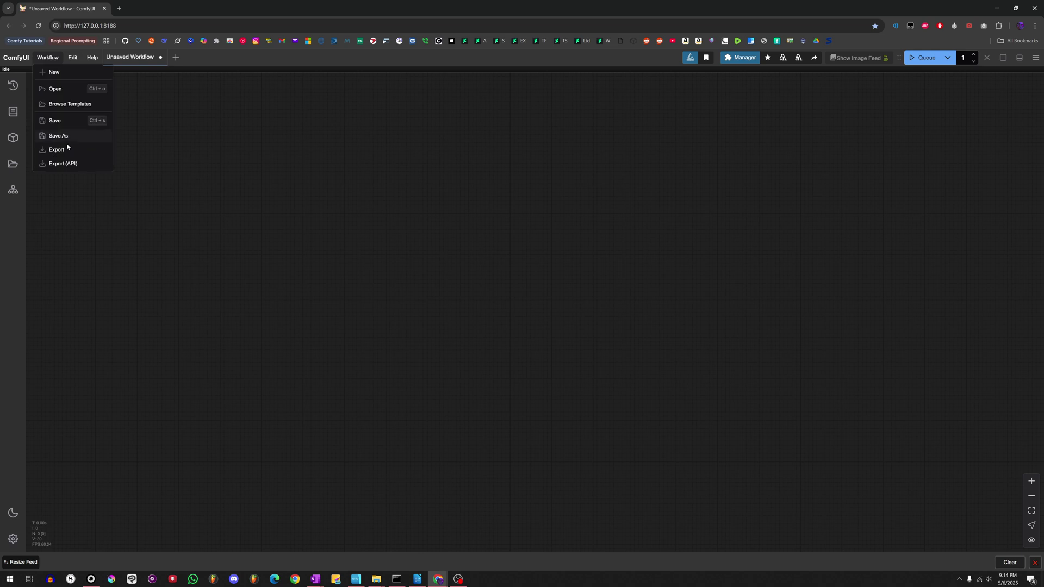
{"action": "left_click", "coordinate": [59, 136]}
{"action": "left_click", "coordinate": [558, 288]}
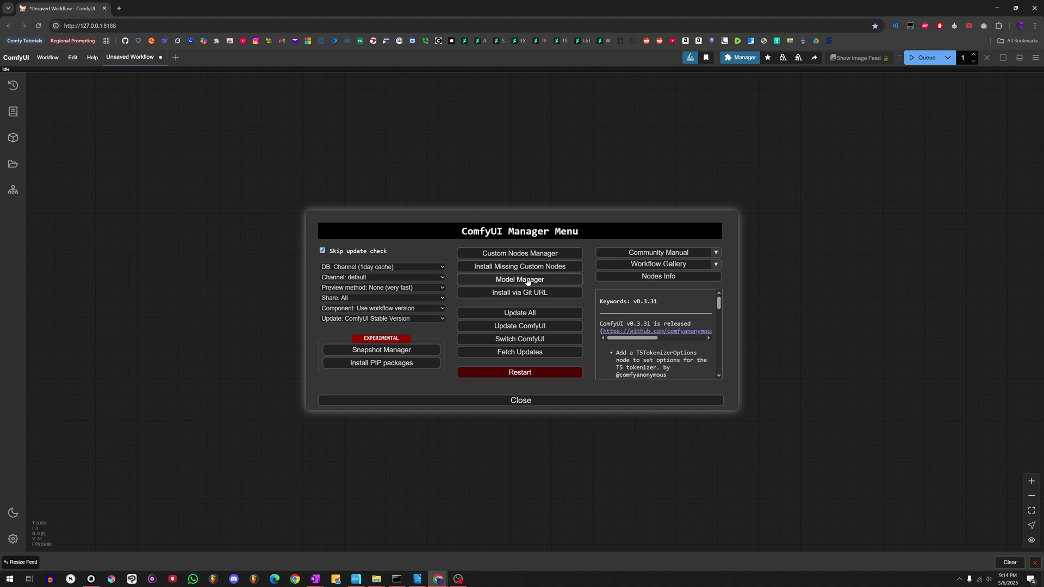
Install the 8x_NMKD-Faces_160000_G upscale model from the model list and check for missing custom nodes
{"action": "left_click", "coordinate": [521, 279]}
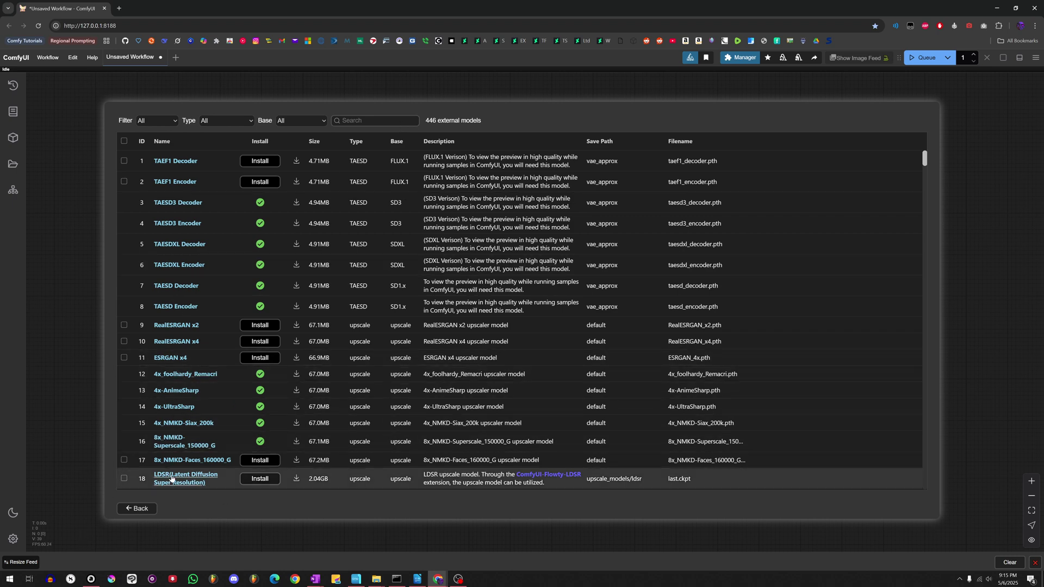
{"action": "left_click", "coordinate": [124, 460]}
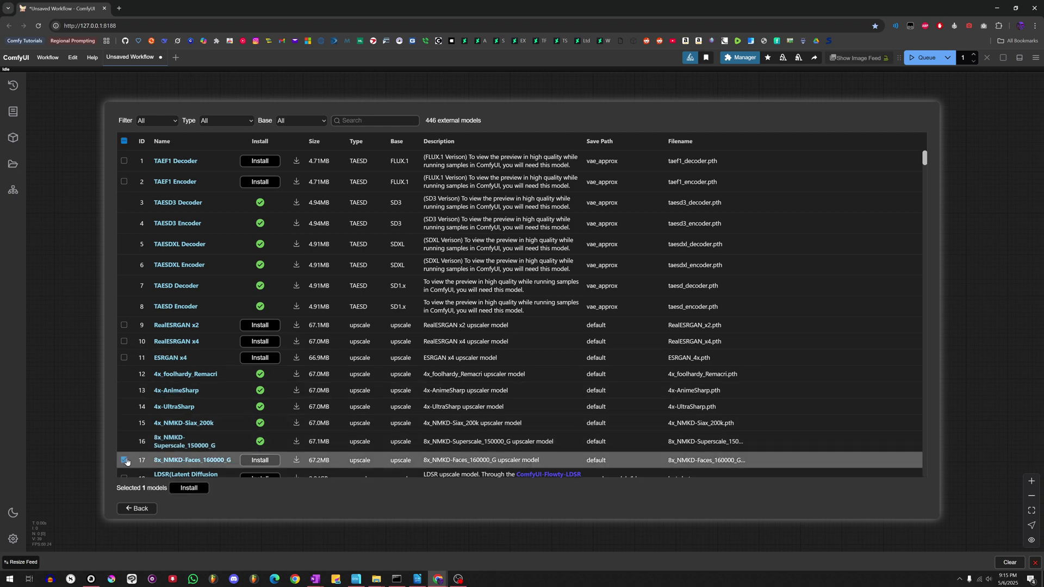
{"action": "left_click", "coordinate": [185, 489]}
{"action": "left_click", "coordinate": [149, 510]}
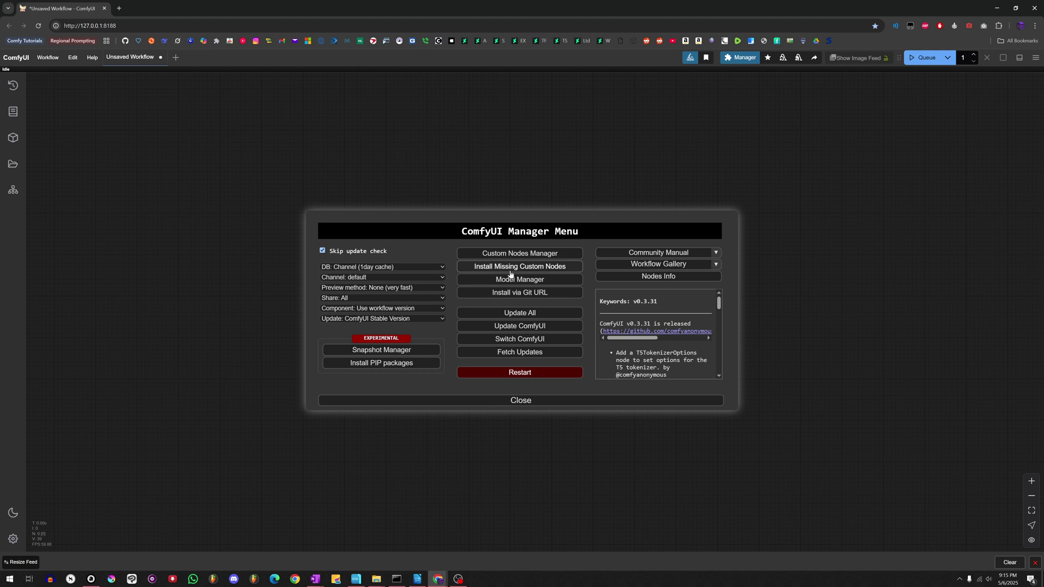
{"action": "left_click", "coordinate": [511, 266]}
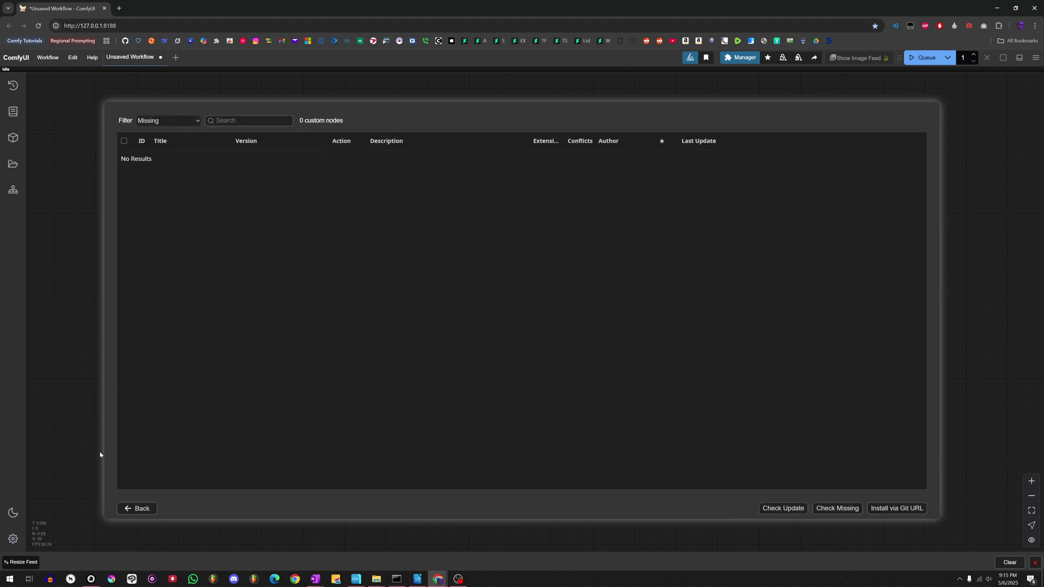
Recheck the missing custom nodes list, which reports none missing
{"action": "left_click", "coordinate": [131, 509]}
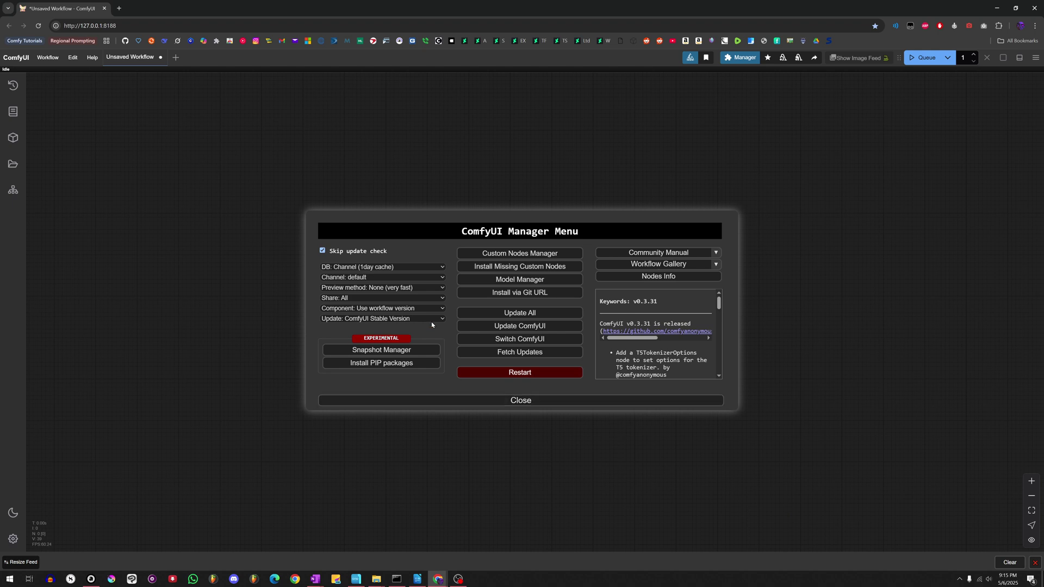
{"action": "left_click", "coordinate": [514, 268]}
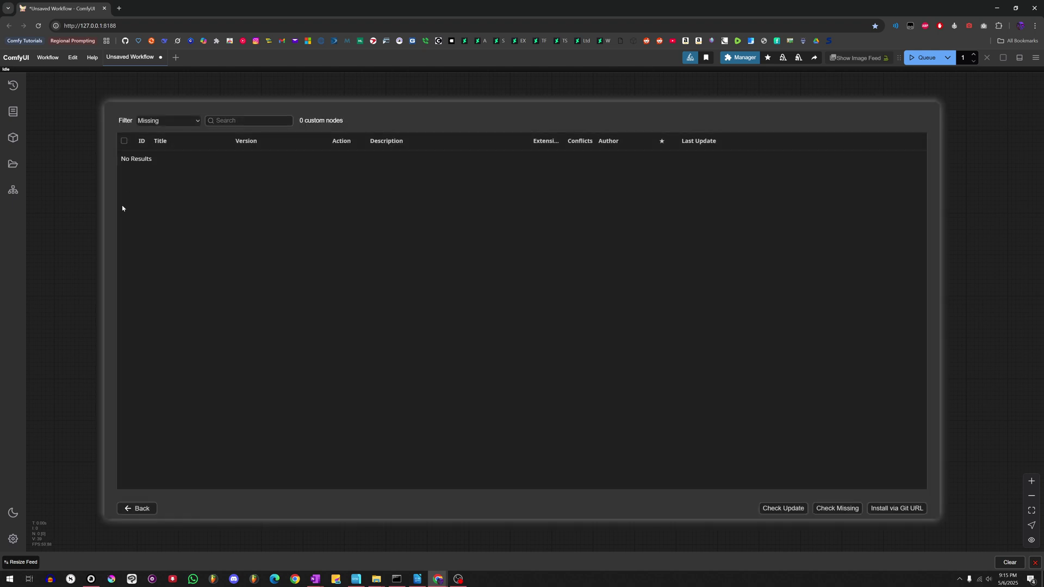
{"action": "left_click", "coordinate": [138, 509]}
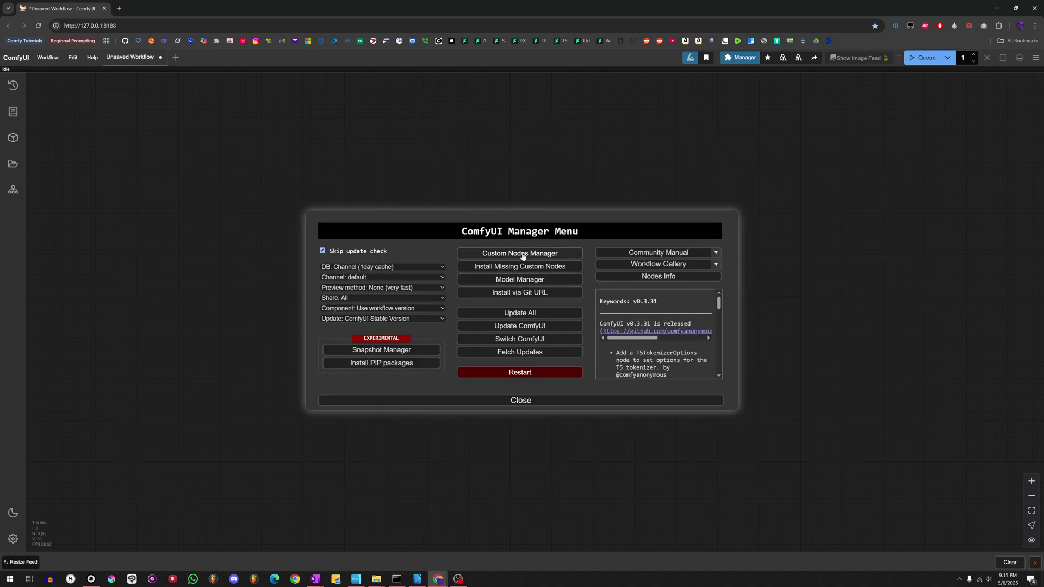
Search the Custom Nodes Manager for RGTHREE, then return to the Manager menu
{"action": "left_click", "coordinate": [519, 254]}
{"action": "left_click", "coordinate": [251, 120]}
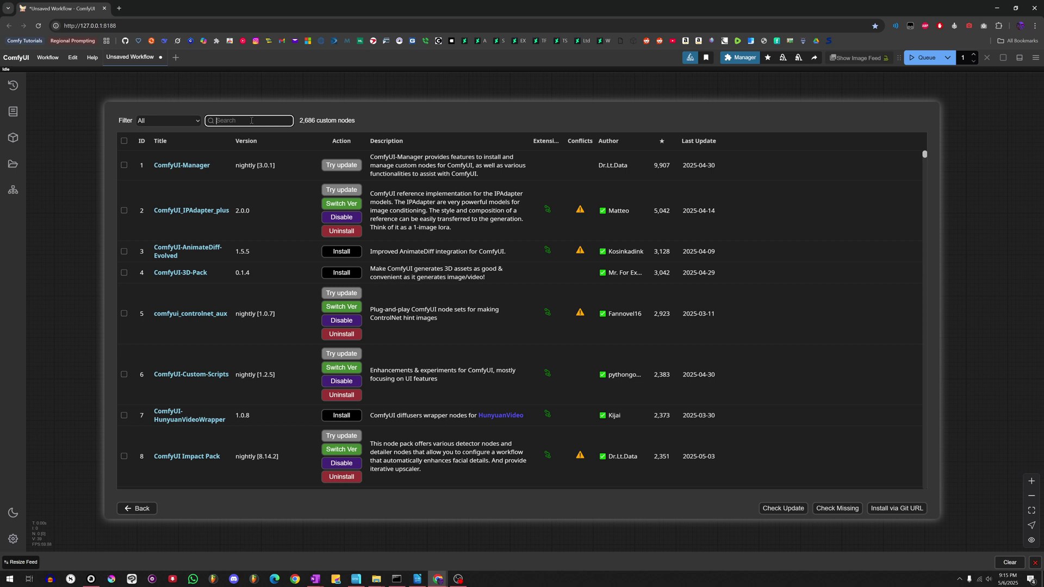
{"action": "type", "text": "RGTHREE"}
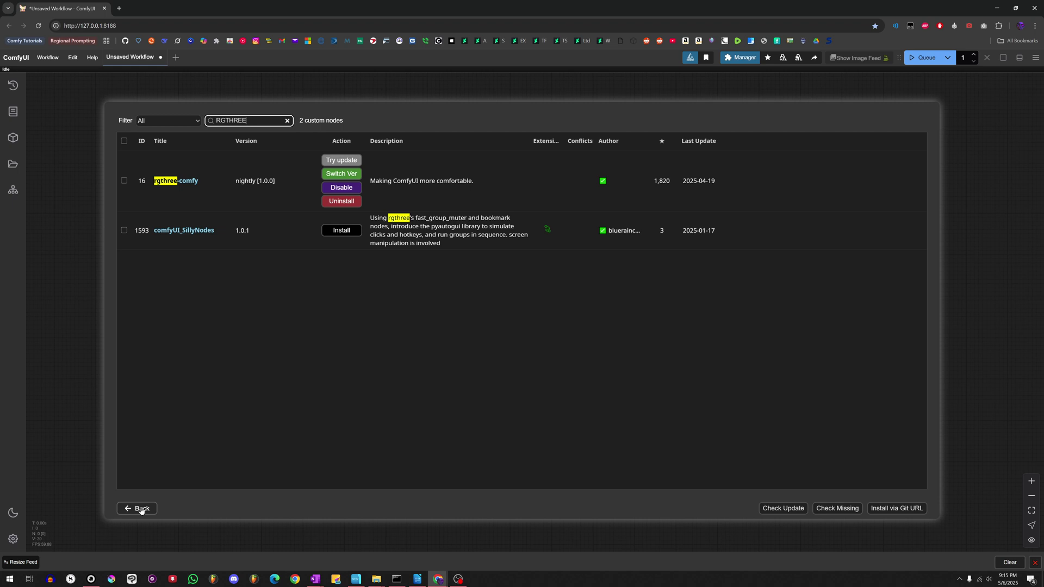
{"action": "left_click", "coordinate": [141, 509]}
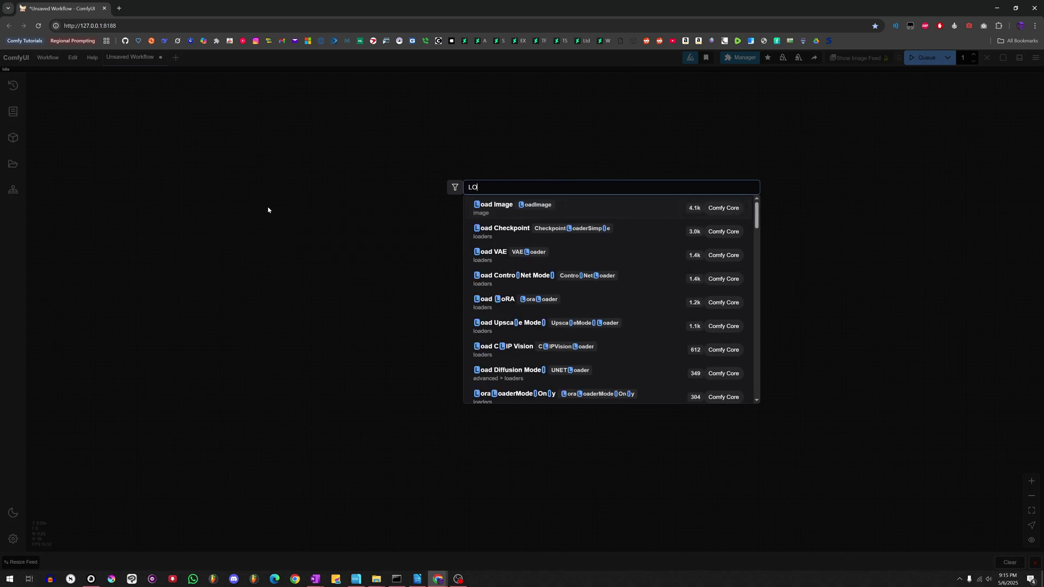
Add Load Checkpoint and a Load Diffusion Model node beneath it, then review the diffusion model list
{"action": "key", "text": "Return"}
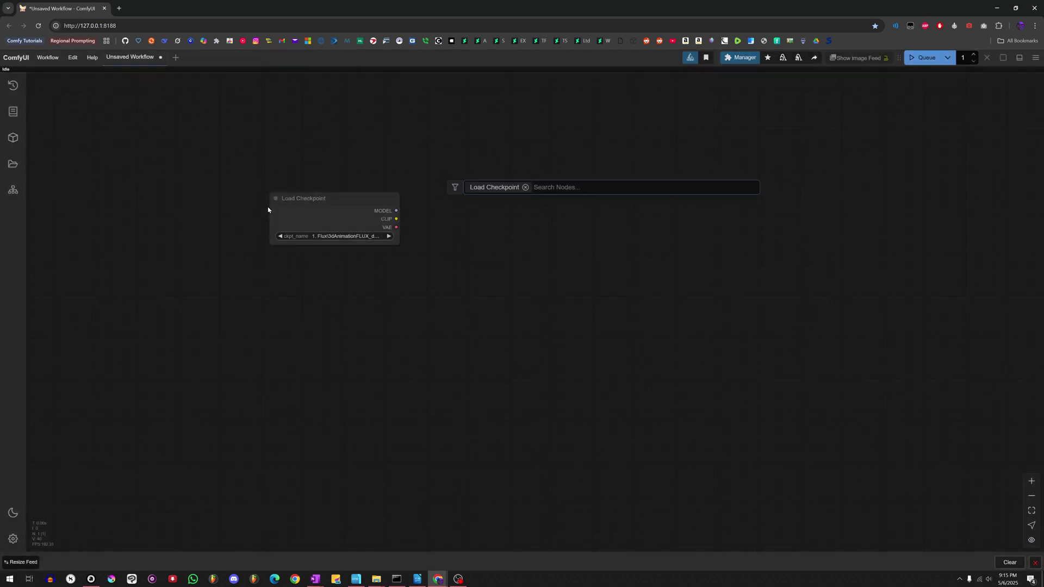
{"action": "double_click", "coordinate": [287, 298]}
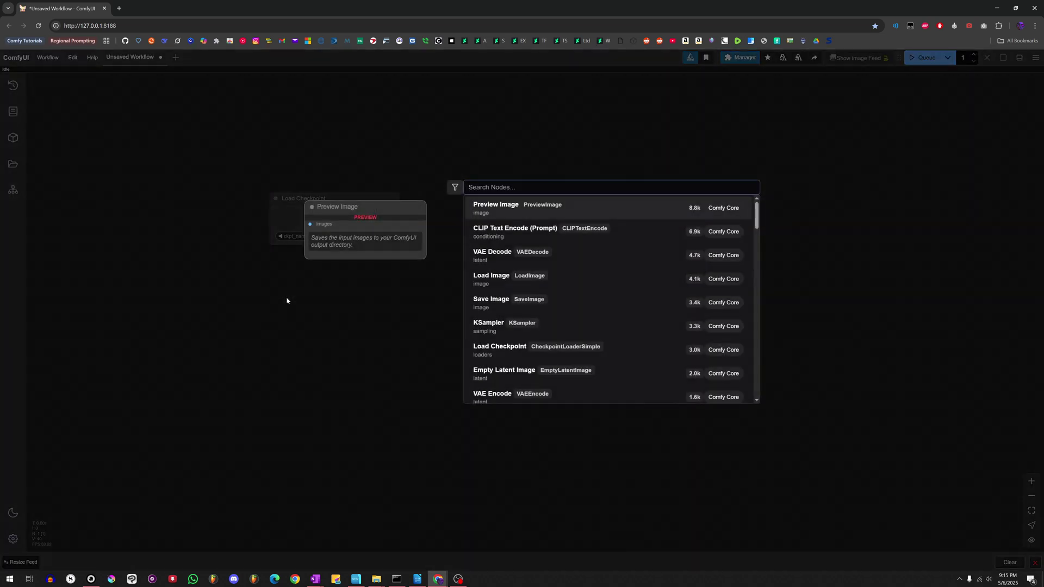
{"action": "type", "text": "LOAD DIFFU"}
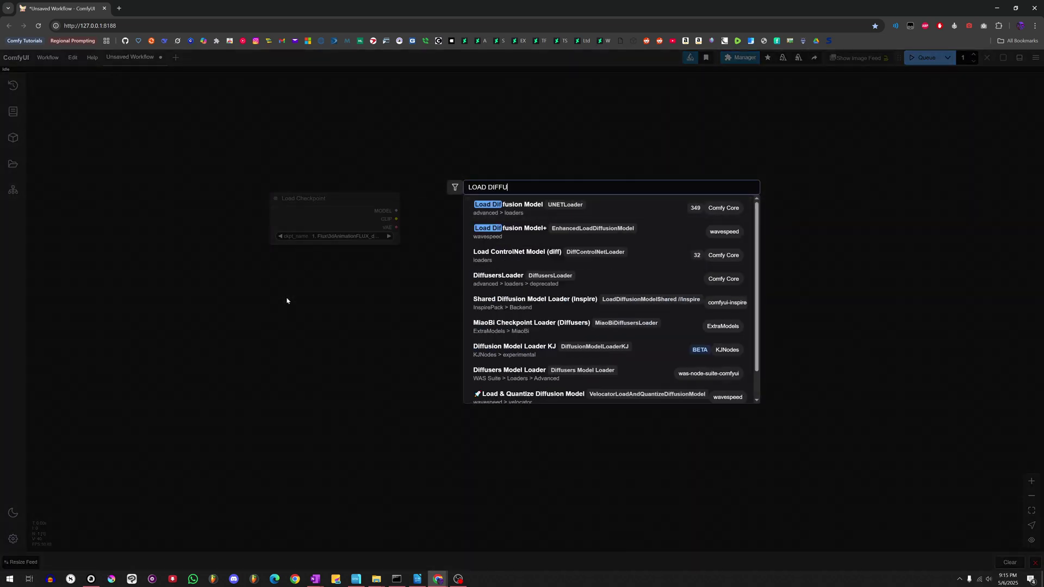
{"action": "type", "text": "SION"}
{"action": "key", "text": "Return"}
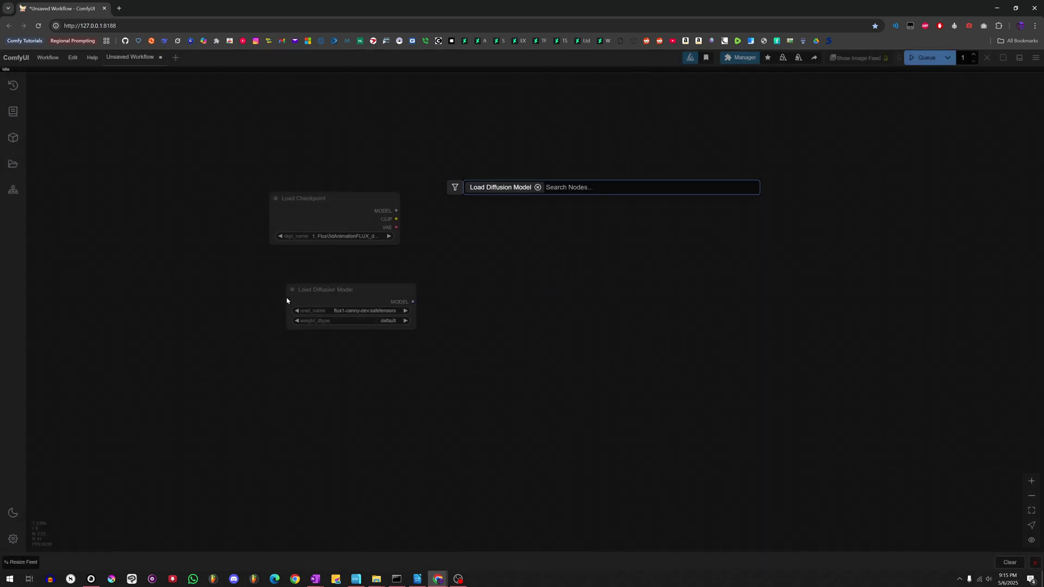
{"action": "left_click_drag", "start_coordinate": [372, 297], "coordinate": [351, 290]}
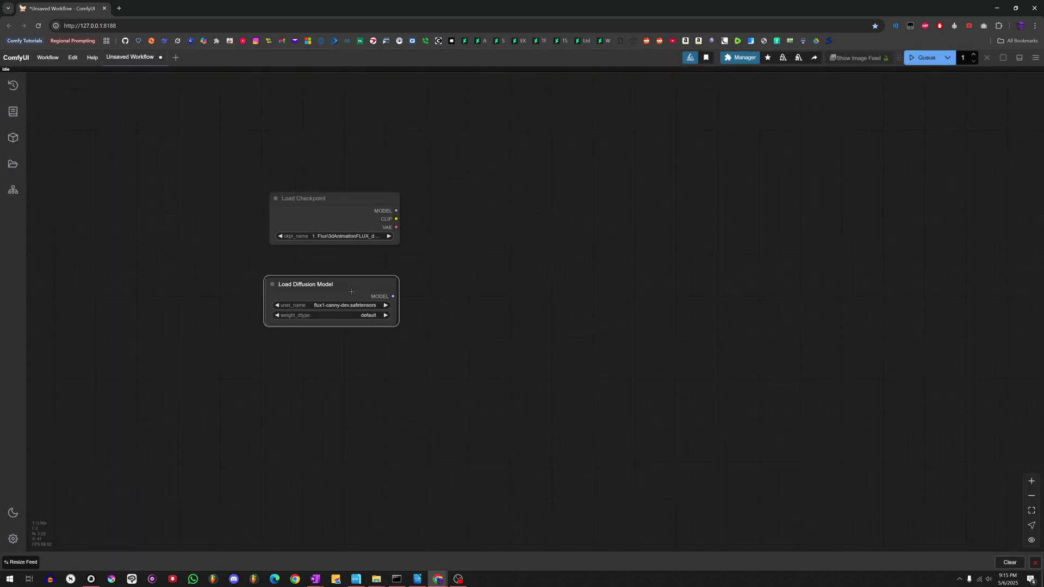
{"action": "left_click", "coordinate": [310, 211]}
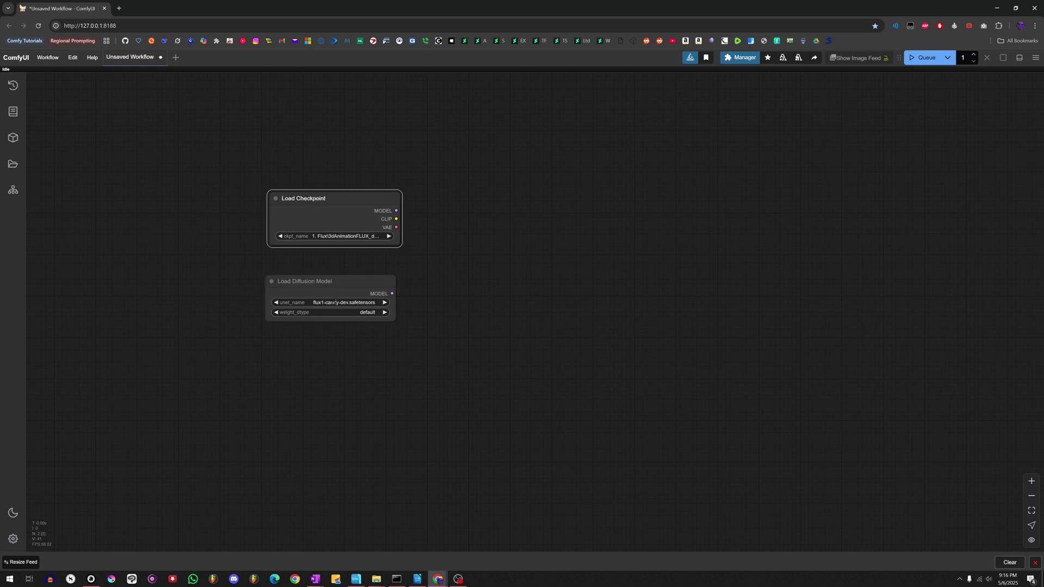
{"action": "left_click_drag", "start_coordinate": [325, 292], "coordinate": [339, 292]}
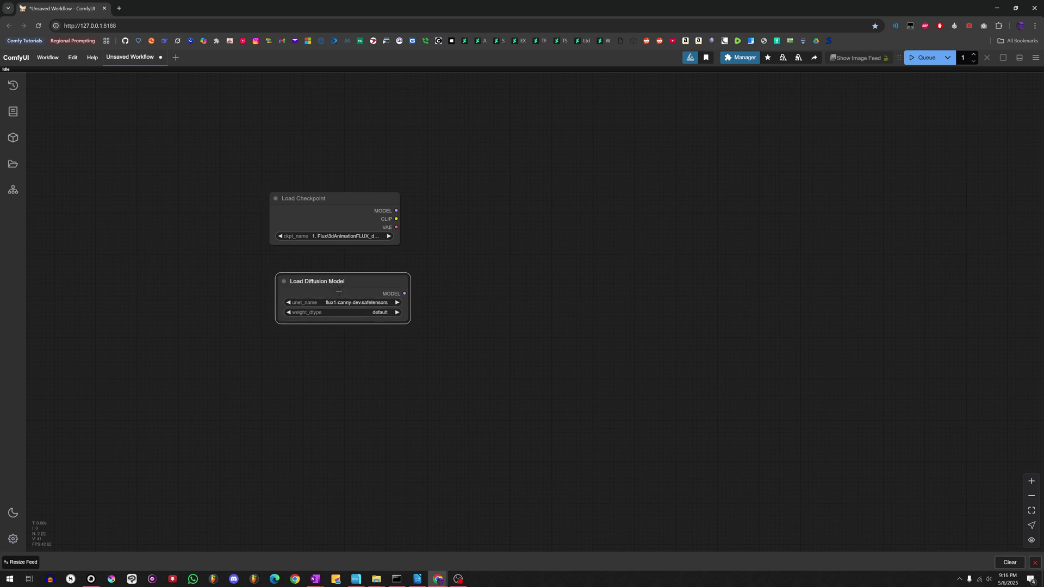
{"action": "left_click", "coordinate": [364, 302]}
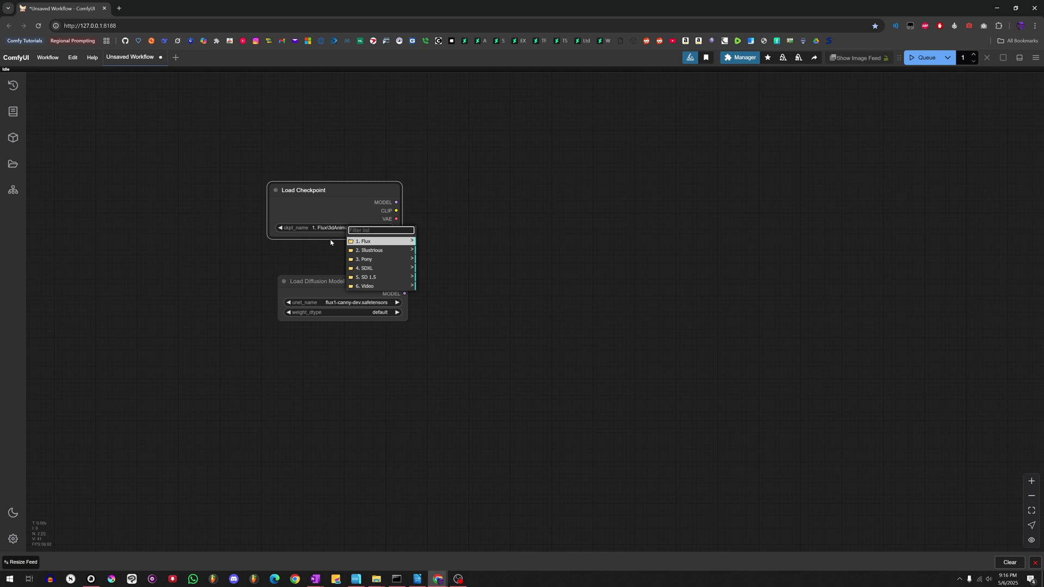
{"action": "mouse_move", "coordinate": [377, 579]}
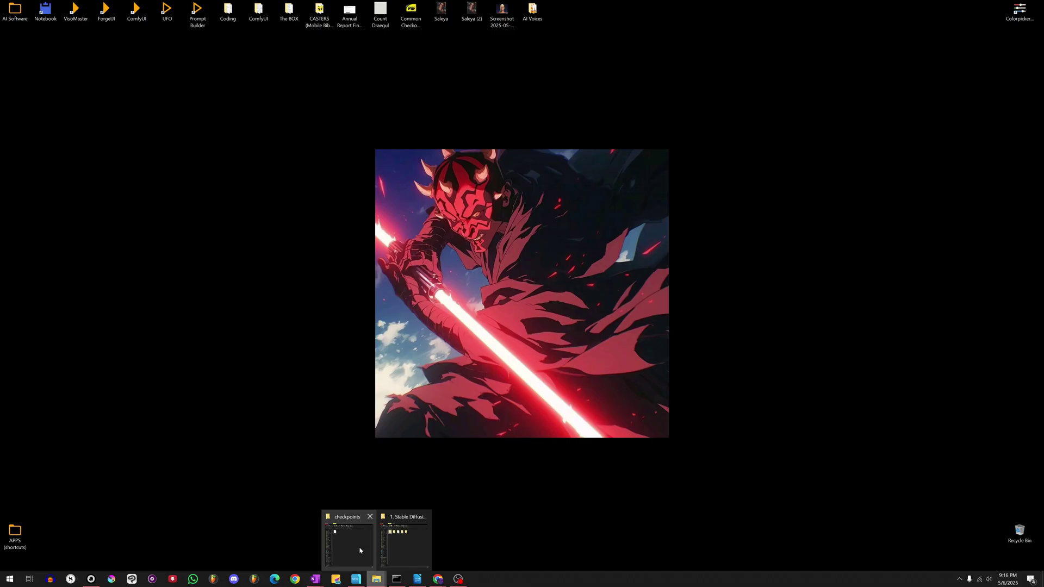
In the Stable Diffusion folder window, open 2. LoRAs and then 2. Illustrious
{"action": "left_click", "coordinate": [405, 543]}
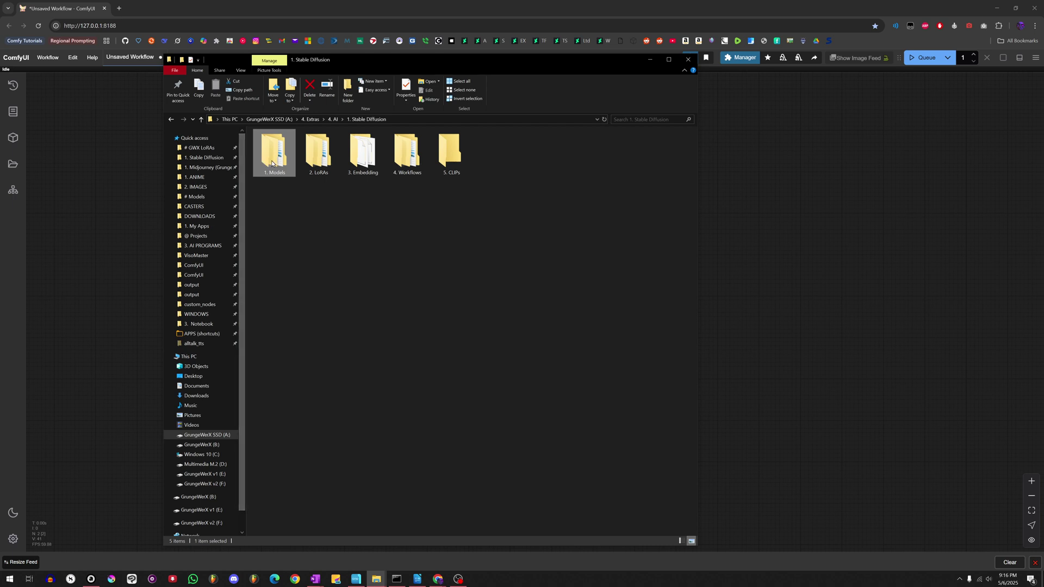
{"action": "double_click", "coordinate": [313, 157]}
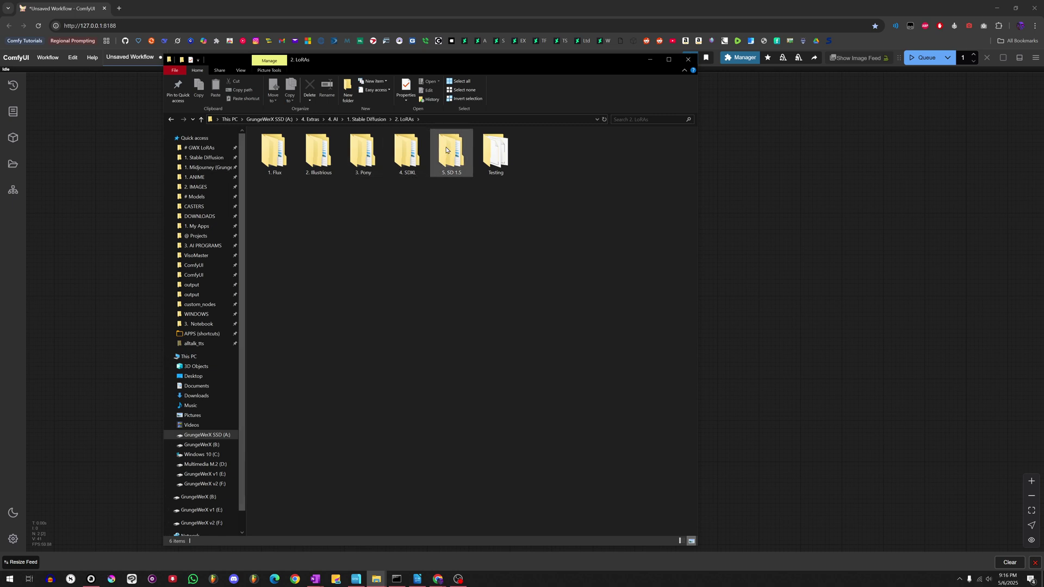
{"action": "double_click", "coordinate": [311, 157]}
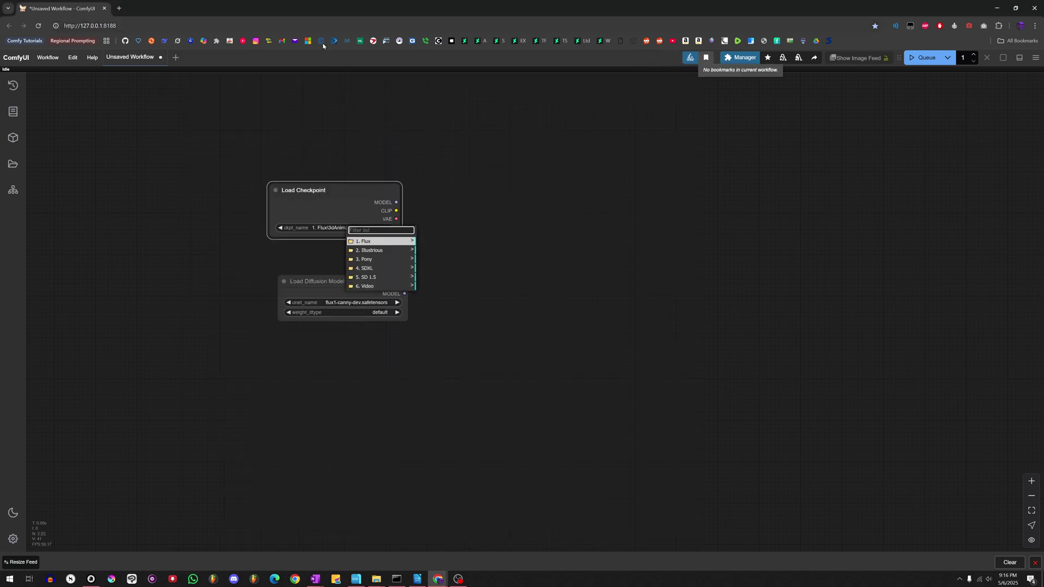
Set Load Checkpoint to the 2. Illustrious reijil_v10 model and delete the Load Diffusion Model node
{"action": "left_click", "coordinate": [373, 252]}
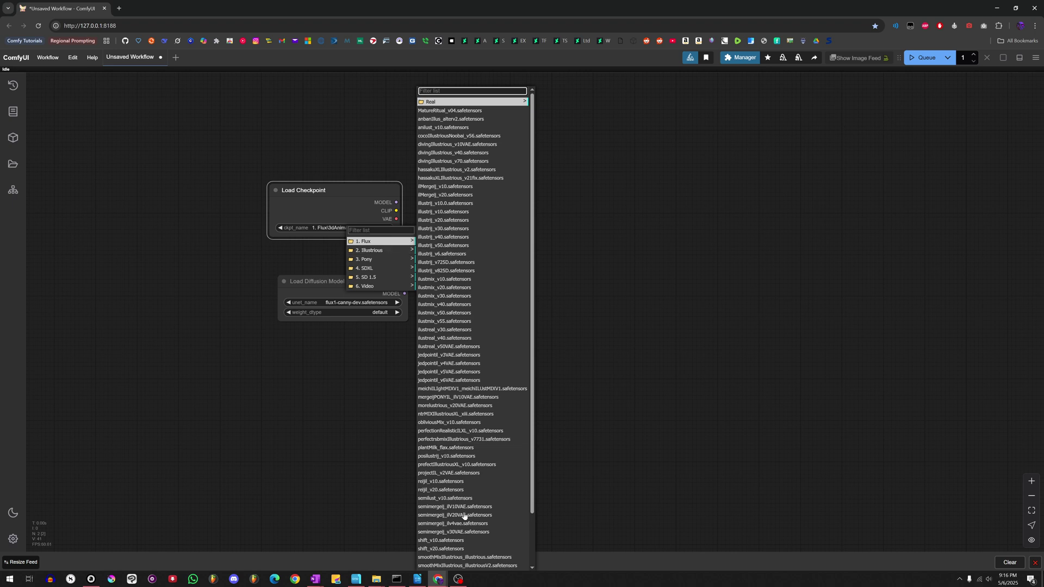
{"action": "left_click", "coordinate": [435, 482]}
{"action": "left_click_drag", "start_coordinate": [340, 199], "coordinate": [316, 173]}
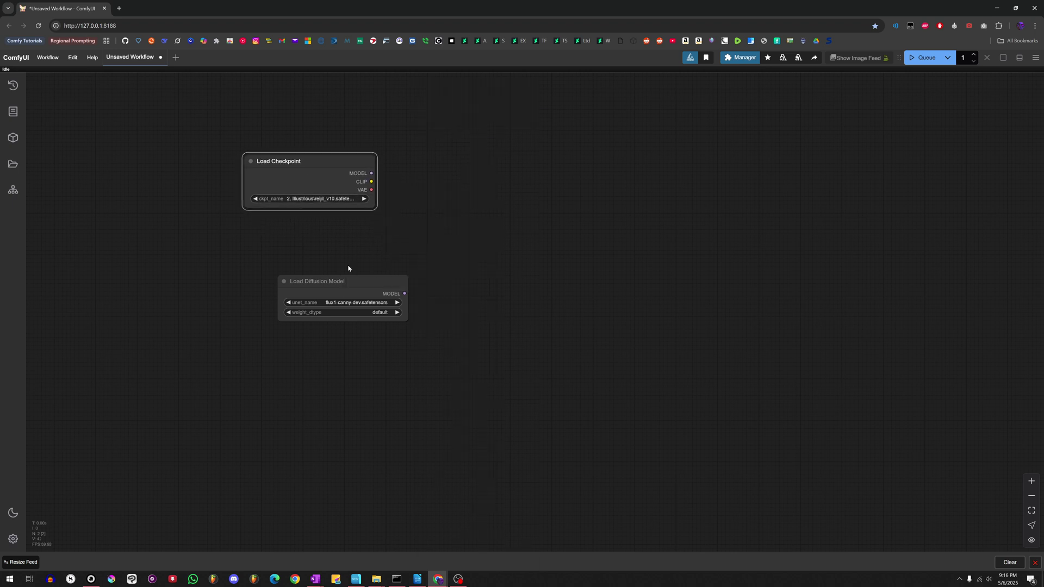
{"action": "left_click_drag", "start_coordinate": [367, 291], "coordinate": [294, 288]}
{"action": "key", "text": "Delete"}
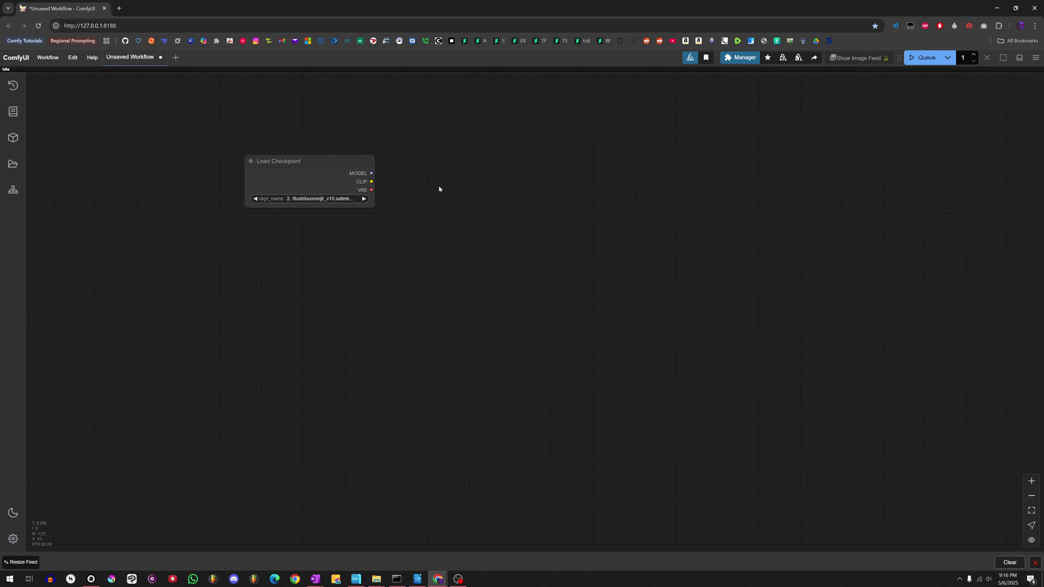
Add a CLIP Text Encode (Prompt) node and clone a copy below it
{"action": "double_click", "coordinate": [439, 189]}
{"action": "type", "text": "CLIP"}
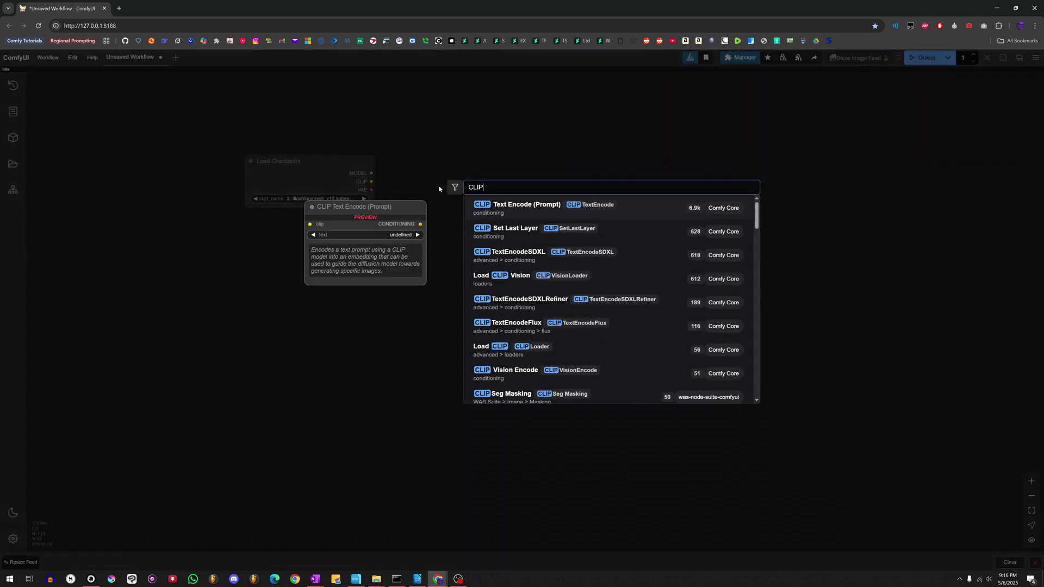
{"action": "key", "text": "Return"}
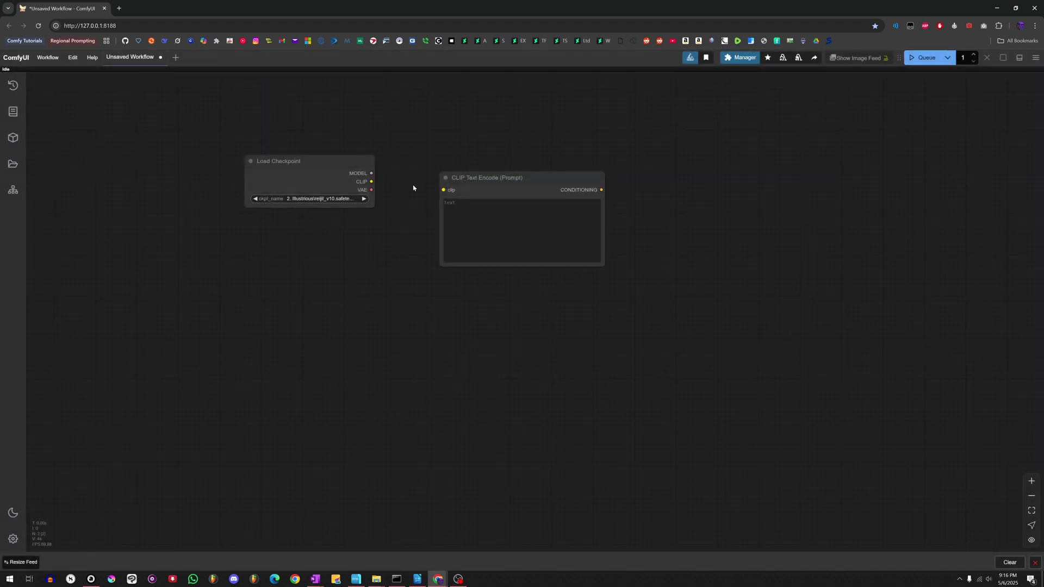
{"action": "left_click_drag", "start_coordinate": [528, 198], "coordinate": [509, 159]}
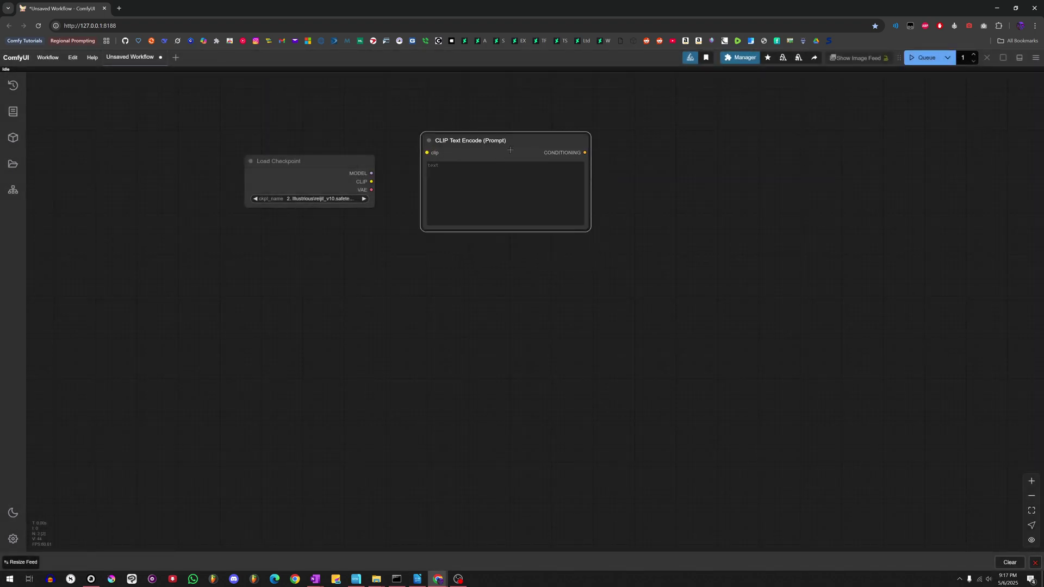
{"action": "mouse_move", "coordinate": [516, 155]}
{"action": "left_mouse_down", "text": "alt"}
{"action": "mouse_move", "coordinate": [511, 281]}
{"action": "mouse_move", "coordinate": [516, 262]}
{"action": "left_mouse_up", "text": "alt"}
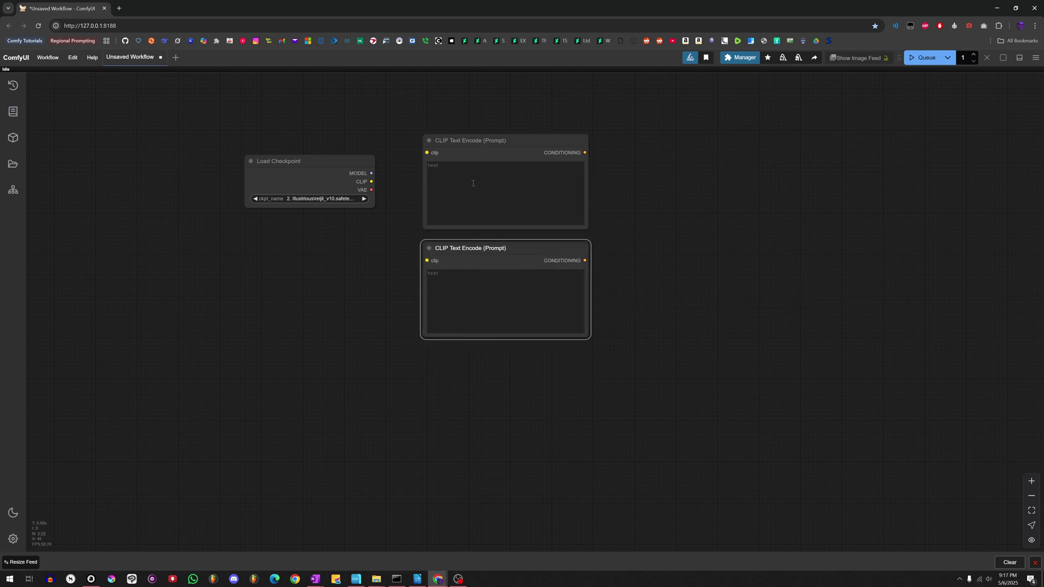
Colour the upper prompt node green and the lower prompt node red
{"action": "right_click", "coordinate": [481, 158]}
{"action": "left_click", "coordinate": [503, 284]}
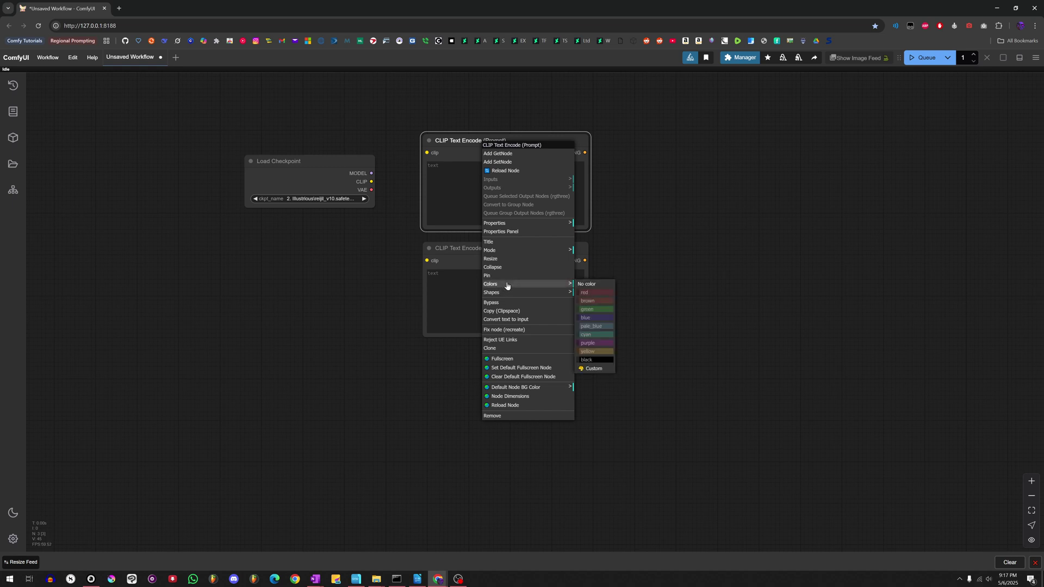
{"action": "left_click", "coordinate": [596, 310]}
{"action": "right_click", "coordinate": [508, 260]}
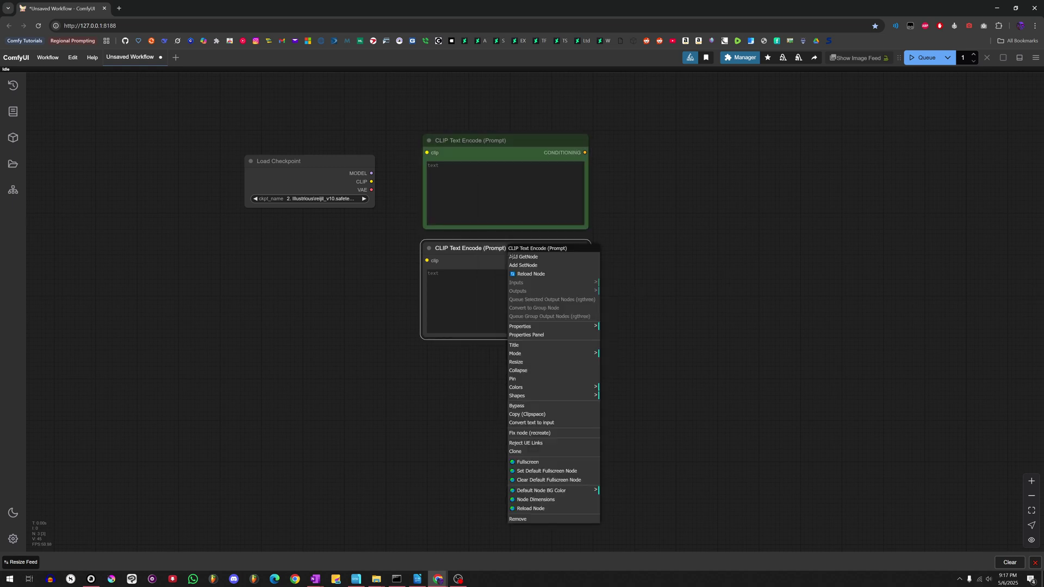
{"action": "left_click", "coordinate": [533, 387]}
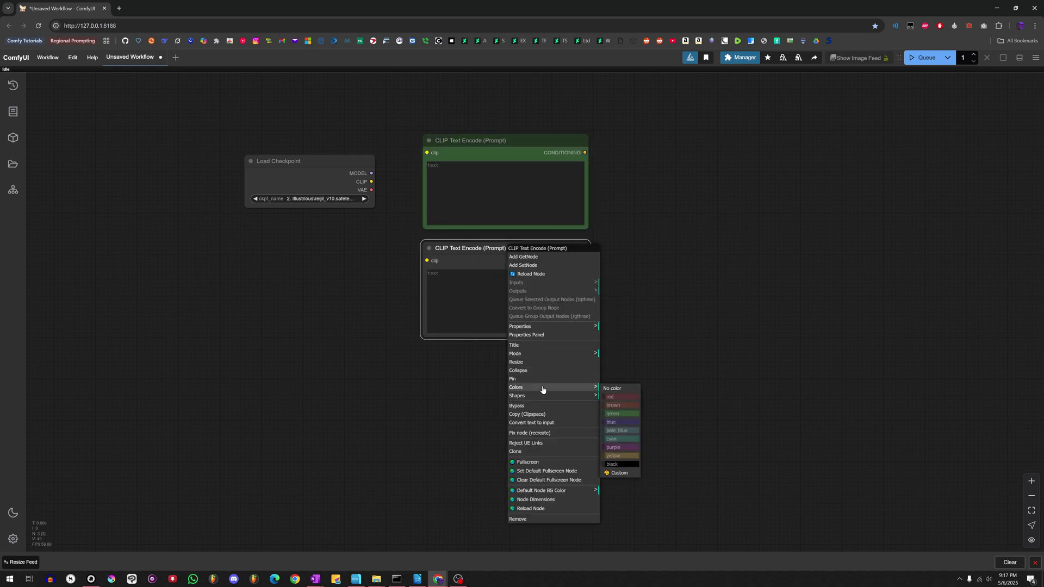
{"action": "left_click", "coordinate": [606, 400]}
Connect the checkpoint's CLIP output to the prompt nodes and shift both about 250 px right
{"action": "left_click_drag", "start_coordinate": [427, 153], "coordinate": [426, 261]}
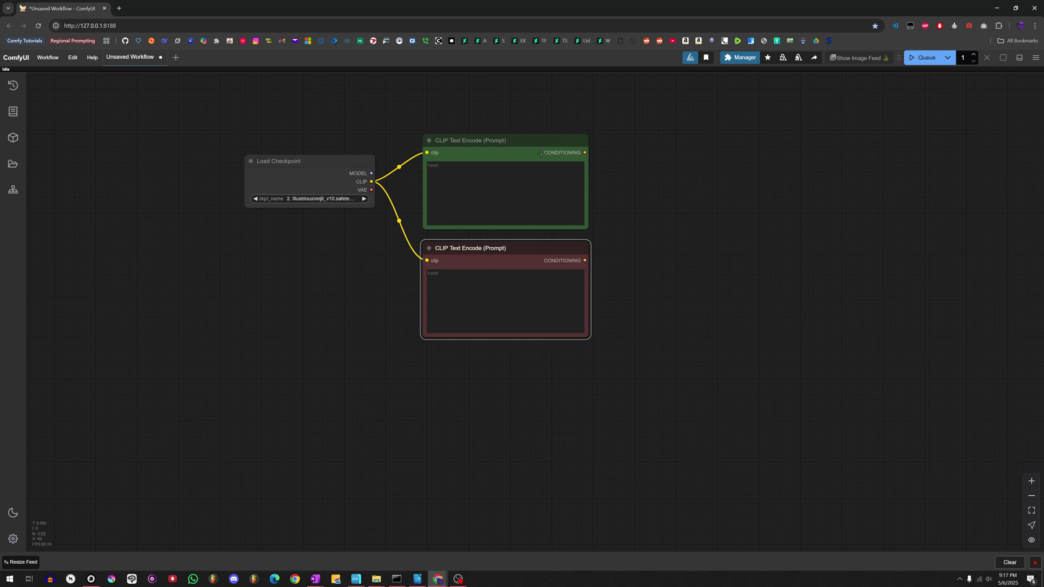
{"action": "left_click_drag", "start_coordinate": [641, 149], "coordinate": [446, 340]}
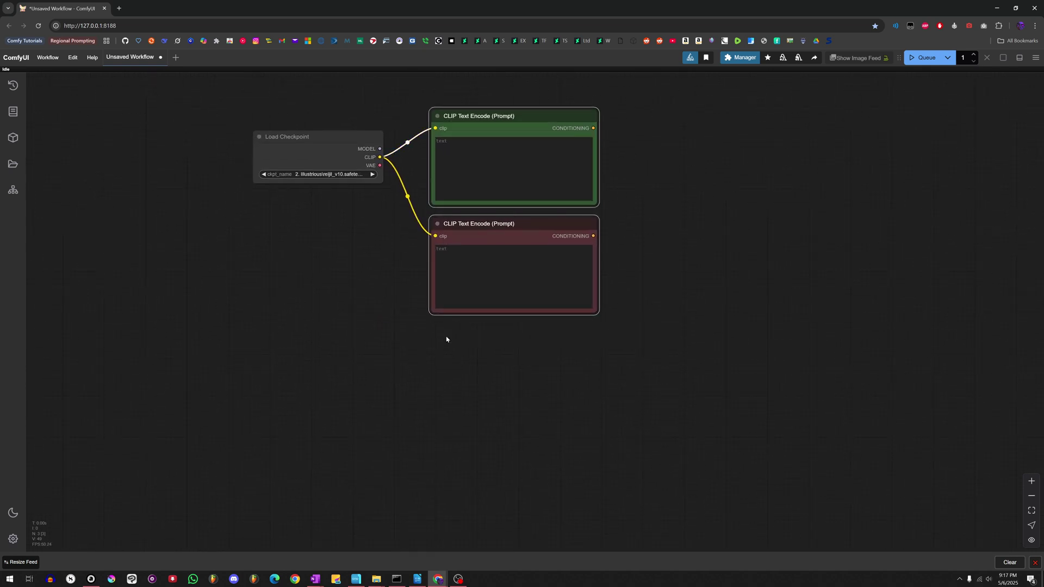
{"action": "left_click_drag", "start_coordinate": [483, 125], "coordinate": [620, 121]}
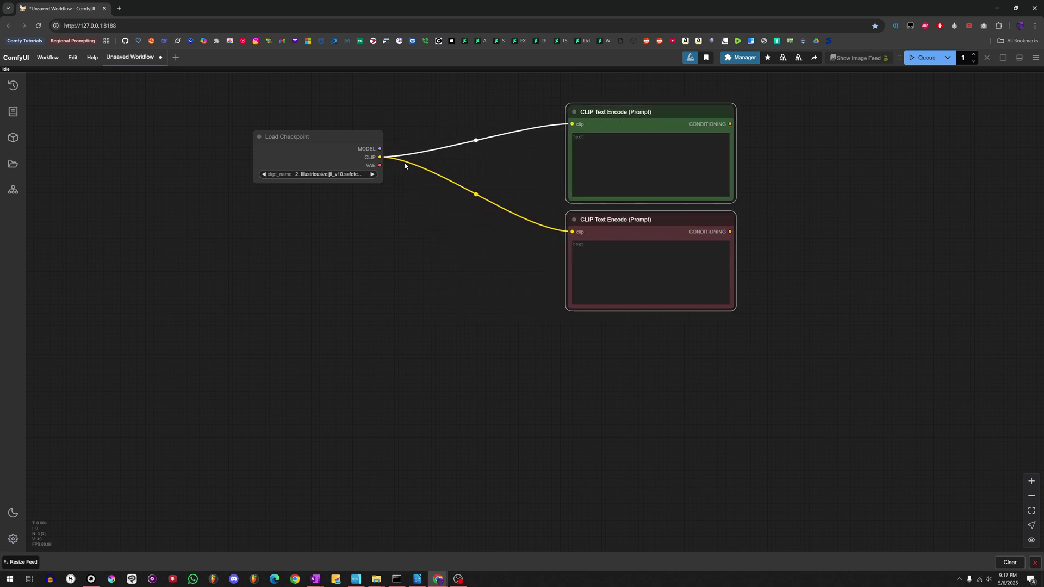
{"action": "left_click", "coordinate": [433, 232]}
Add a Power Lora Loader (rgthree) node into the CLIP link
{"action": "double_click", "coordinate": [429, 223]}
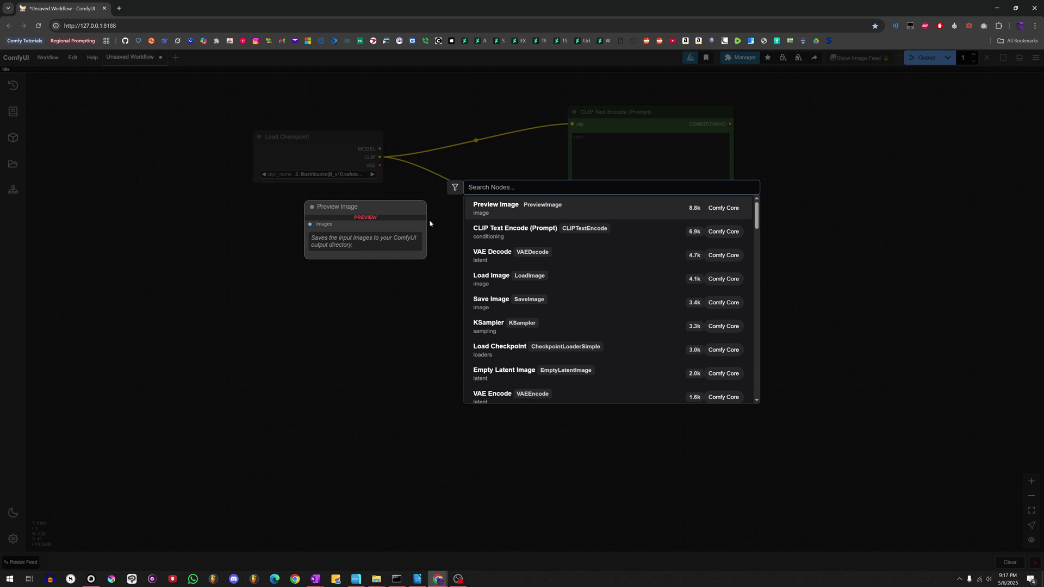
{"action": "type", "text": "POWER LORA"}
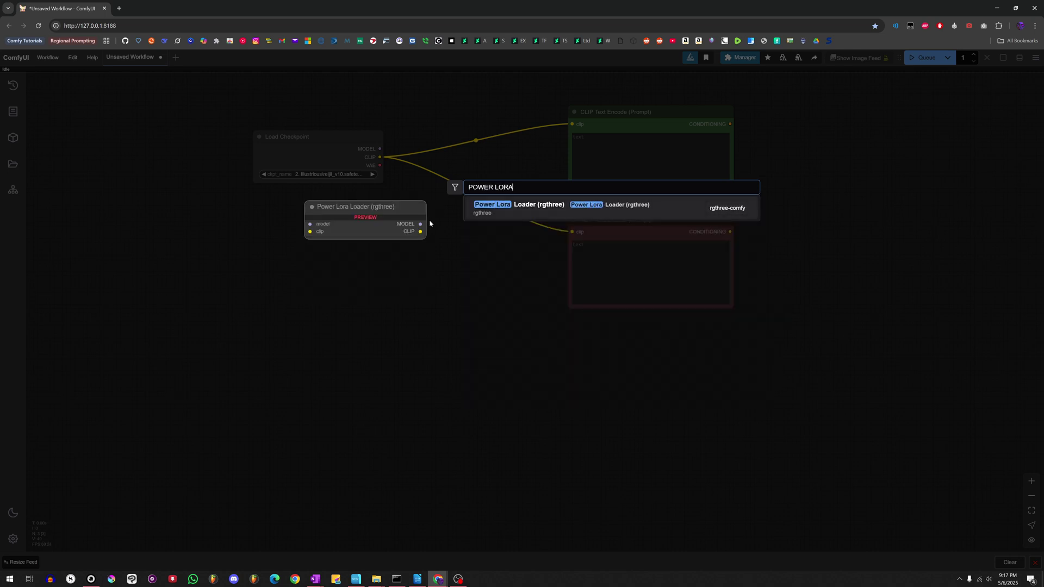
{"action": "key", "text": "Return"}
{"action": "left_click_drag", "start_coordinate": [526, 215], "coordinate": [514, 153]}
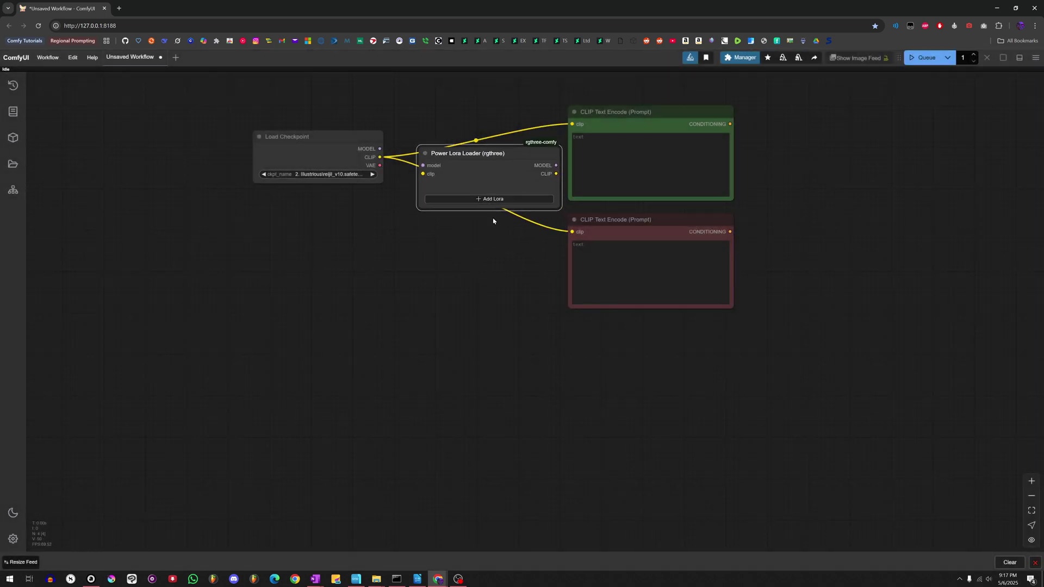
Add the Smooth_Booster and reij-detailer LoRAs from Illustrious > Details to the loader
{"action": "left_click", "coordinate": [494, 199]}
{"action": "left_click", "coordinate": [513, 219]}
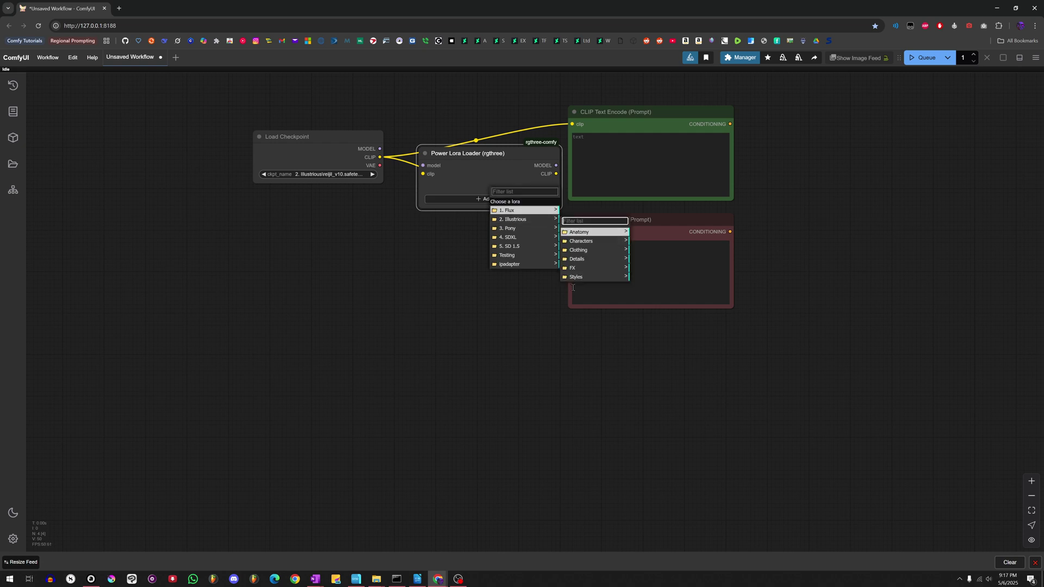
{"action": "left_click", "coordinate": [577, 259]}
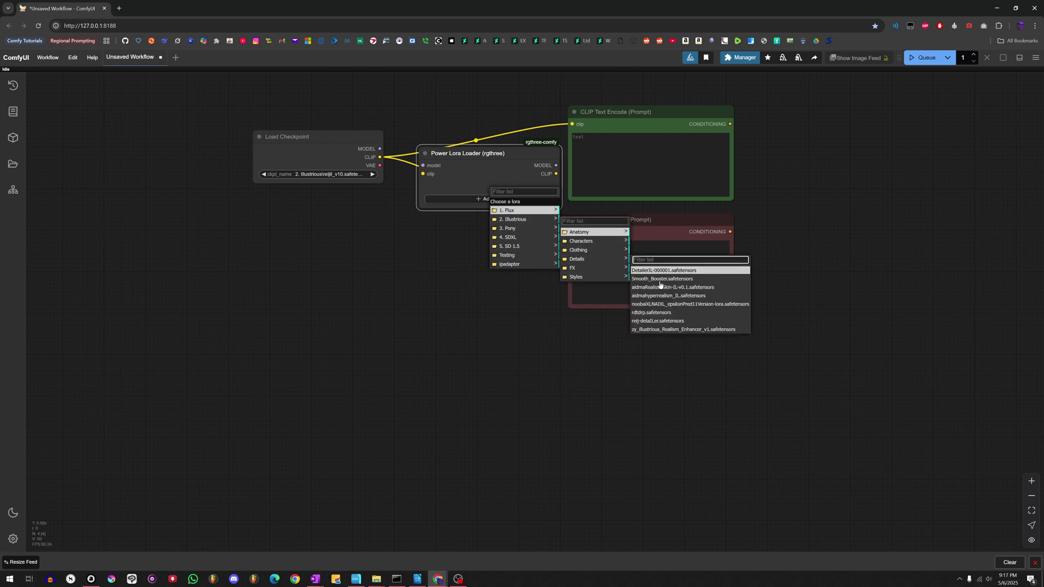
{"action": "left_click", "coordinate": [643, 280]}
{"action": "left_click", "coordinate": [492, 209]}
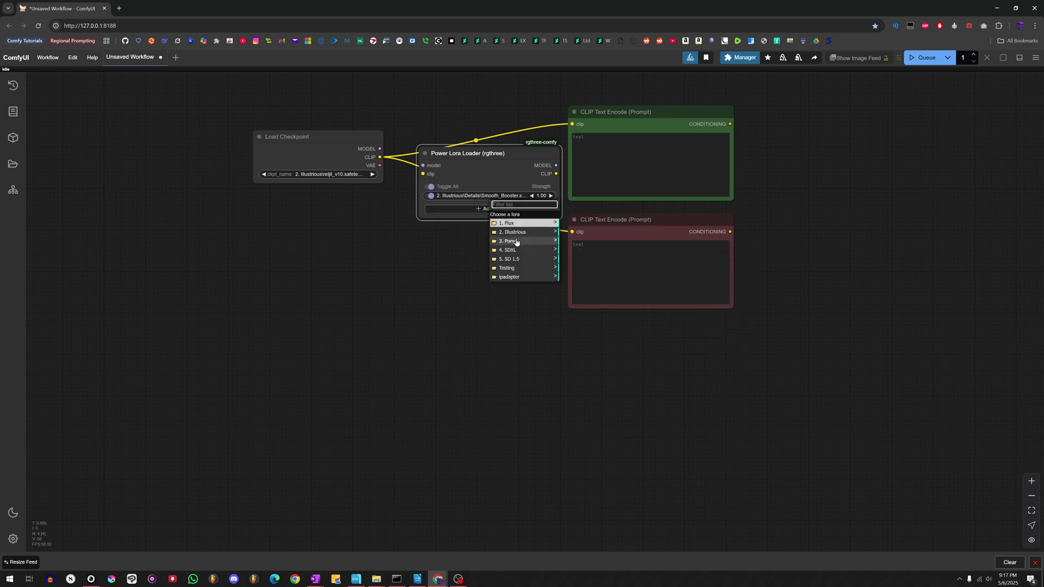
{"action": "left_click", "coordinate": [513, 232]}
{"action": "left_click", "coordinate": [577, 268]}
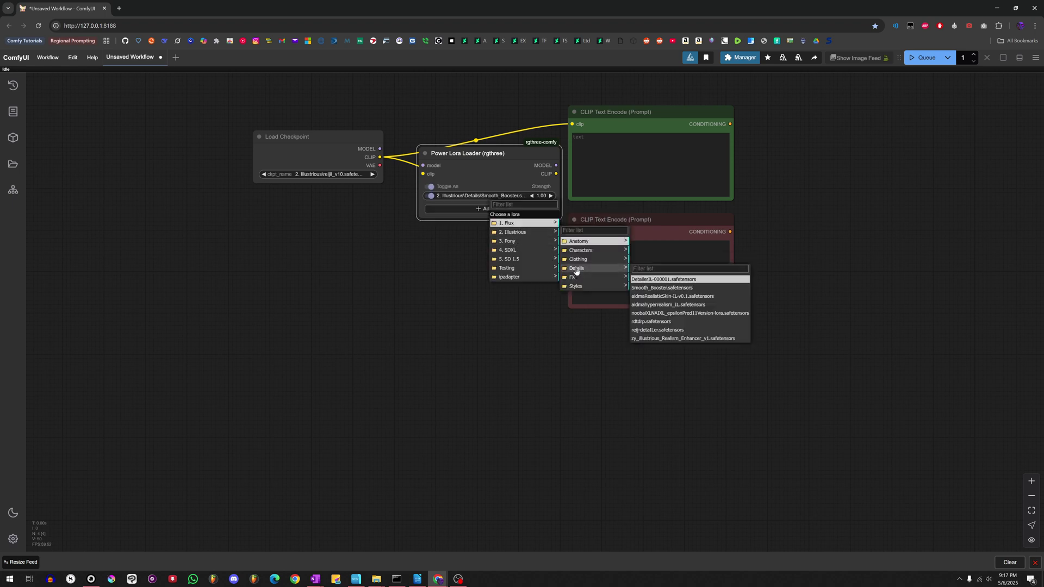
{"action": "left_click", "coordinate": [643, 334]}
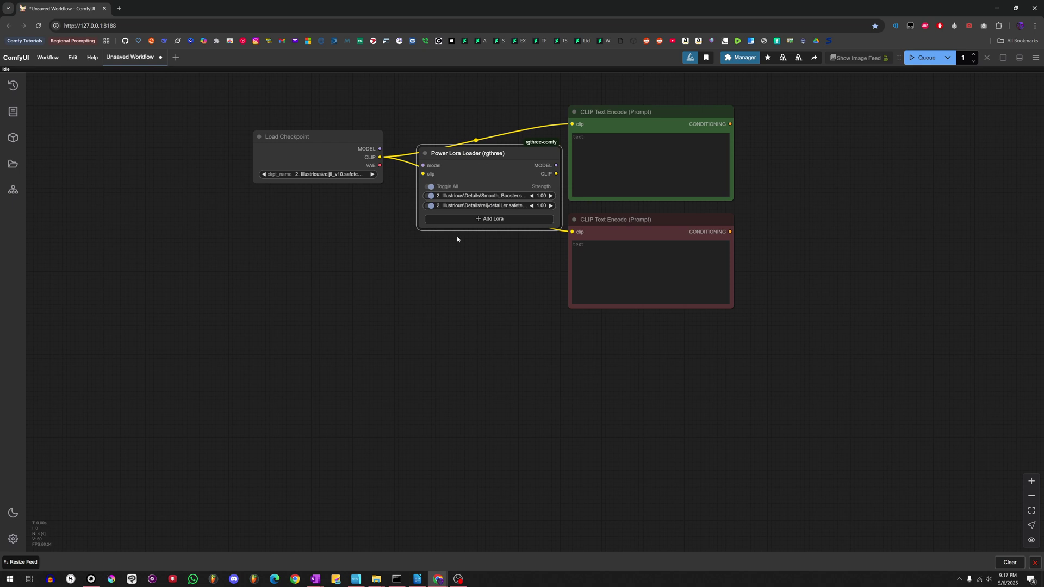
Wire the loader's CLIP to the positive prompt and the checkpoint's MODEL into the loader
{"action": "left_click_drag", "start_coordinate": [352, 147], "coordinate": [325, 159]}
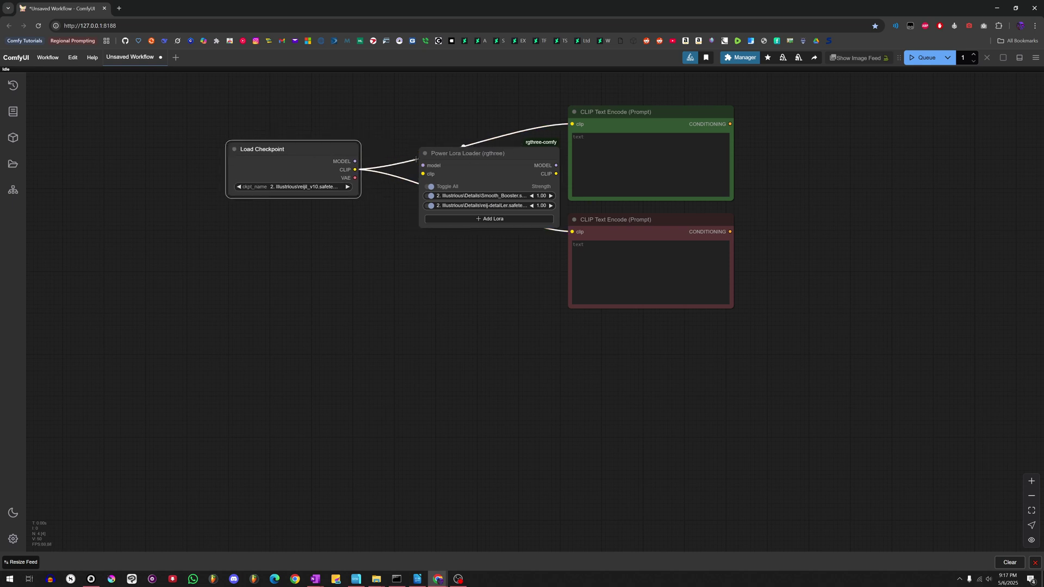
{"action": "left_click_drag", "start_coordinate": [509, 163], "coordinate": [475, 159]}
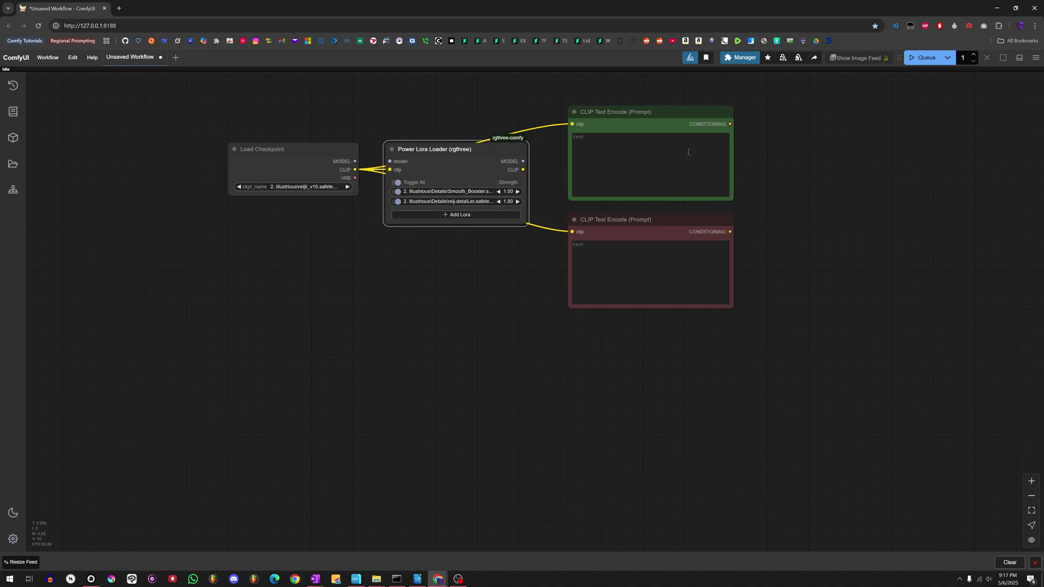
{"action": "left_click_drag", "start_coordinate": [523, 169], "coordinate": [572, 124]}
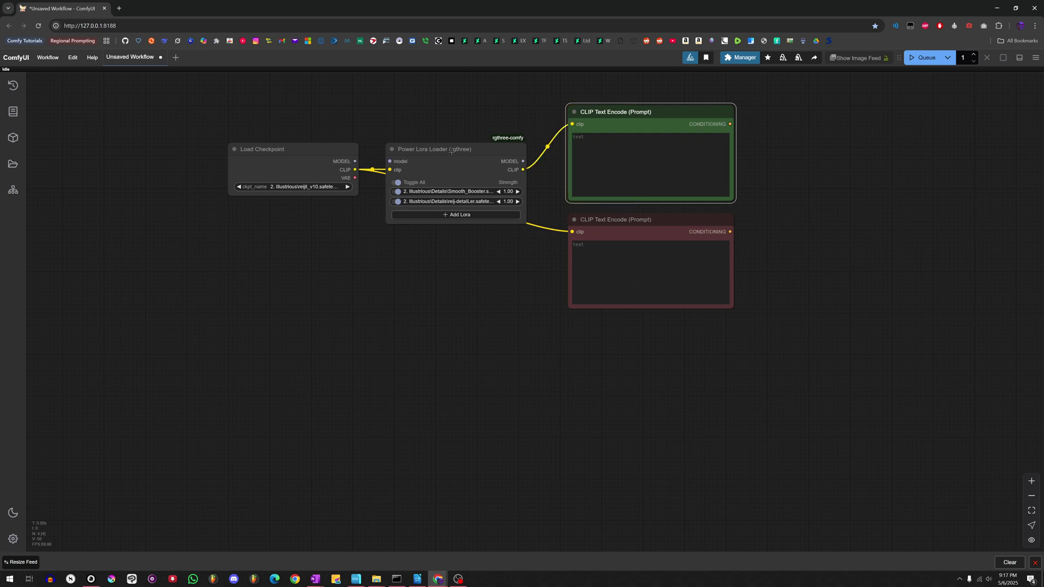
{"action": "left_click_drag", "start_coordinate": [452, 151], "coordinate": [447, 135]}
{"action": "left_click_drag", "start_coordinate": [355, 161], "coordinate": [398, 146]}
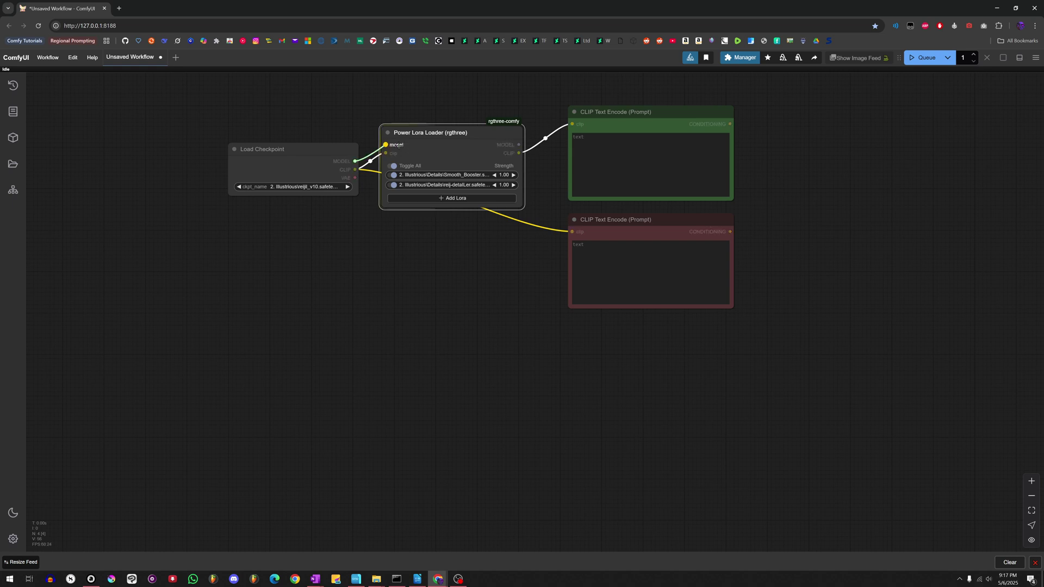
{"action": "scroll", "coordinate": [826, 190], "scroll_direction": "down", "scroll_amount": 2}
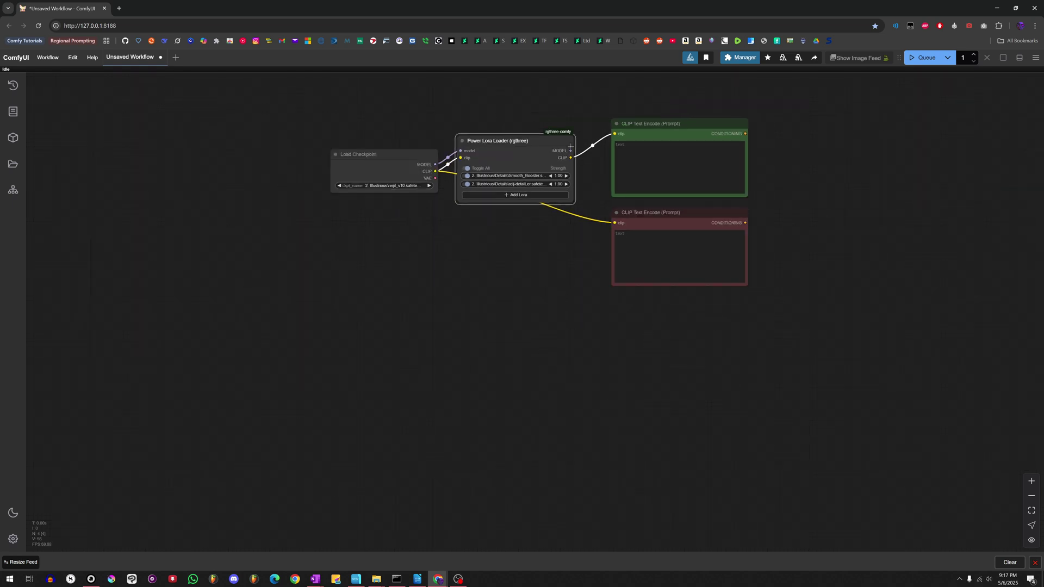
{"action": "scroll", "coordinate": [538, 177], "scroll_direction": "down", "scroll_amount": 3}
Add a KSampler node via search and place it beside the prompt encoders
{"action": "double_click", "coordinate": [562, 180]}
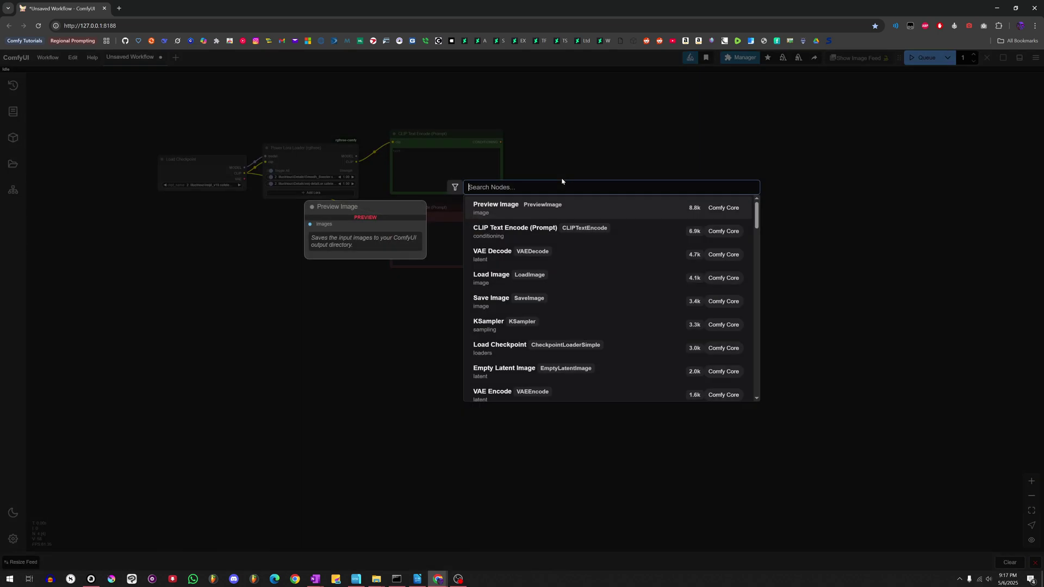
{"action": "type", "text": "KSAMP"}
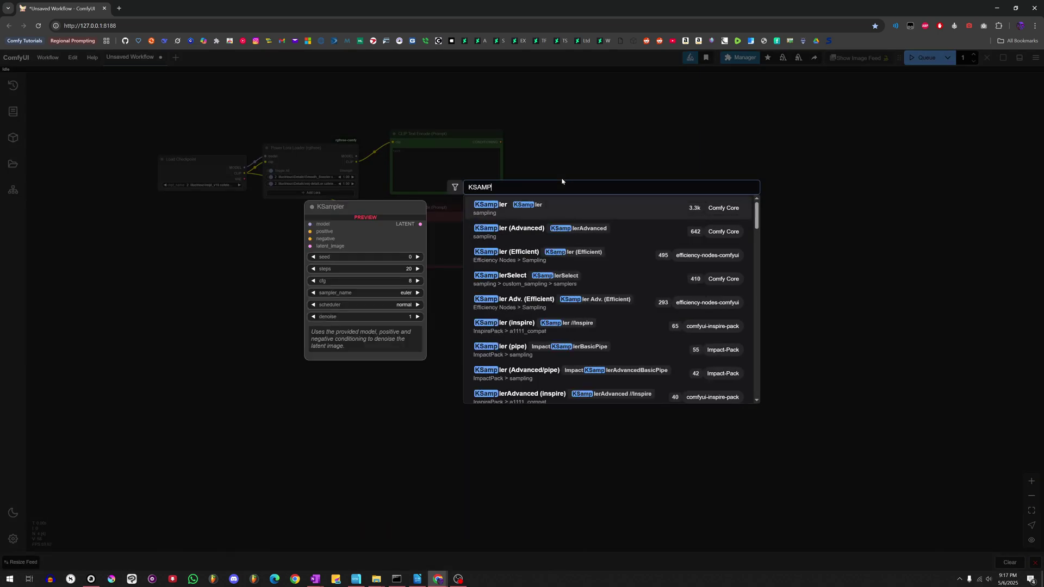
{"action": "key", "text": "Return"}
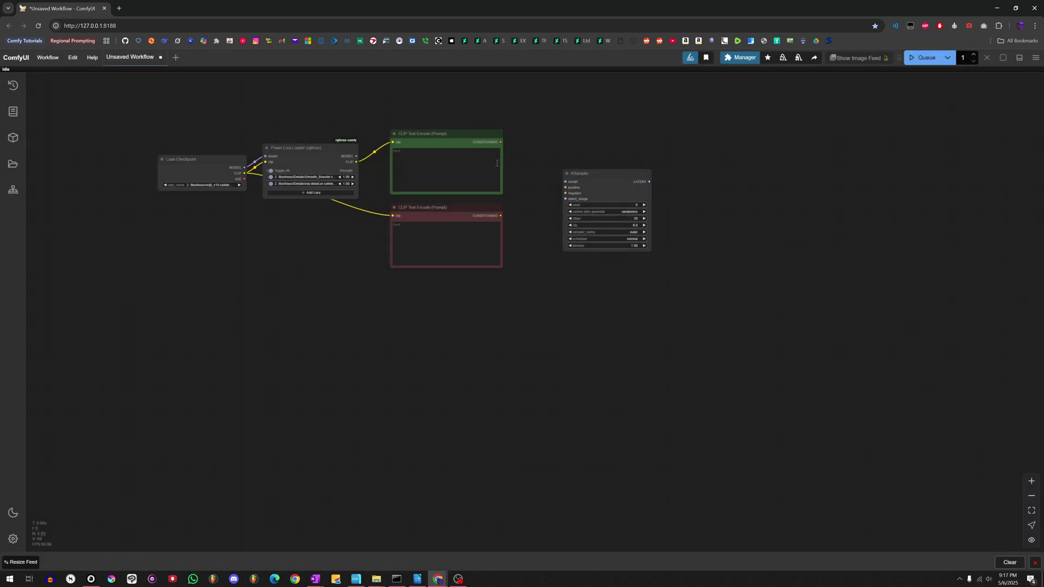
{"action": "scroll", "coordinate": [550, 217], "scroll_direction": "up", "scroll_amount": 5}
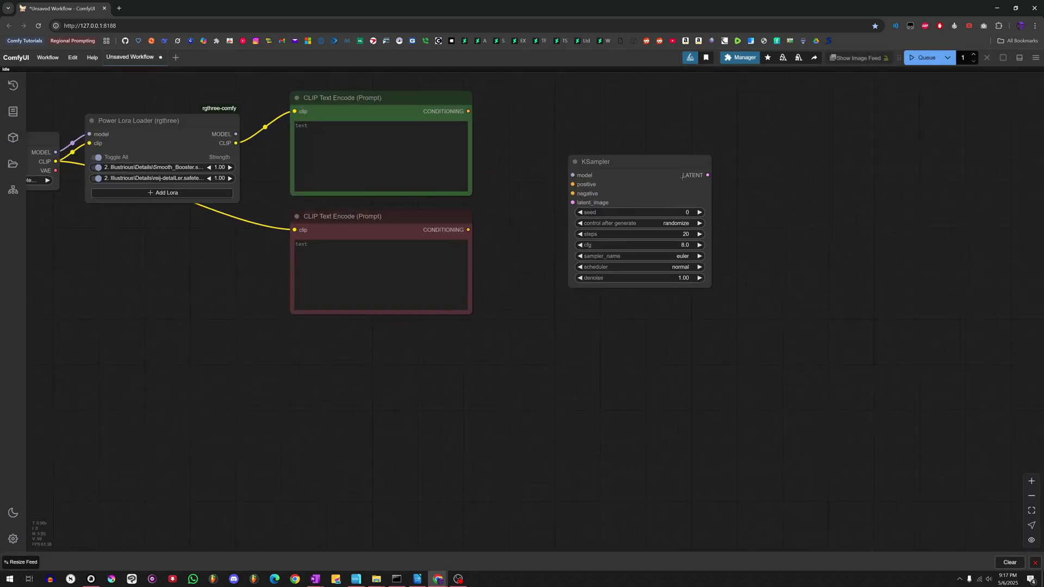
{"action": "left_click_drag", "start_coordinate": [634, 164], "coordinate": [631, 139]}
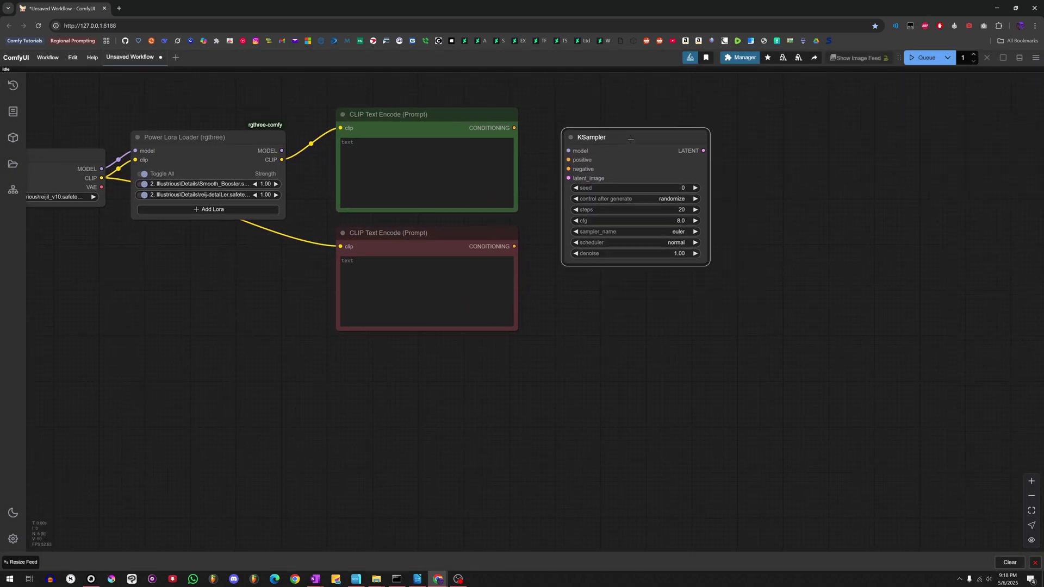
Wire the Power Lora Loader MODEL, green positive and red negative conditioning into the KSampler
{"action": "left_click_drag", "start_coordinate": [281, 151], "coordinate": [569, 151]}
{"action": "left_click_drag", "start_coordinate": [514, 128], "coordinate": [569, 160]}
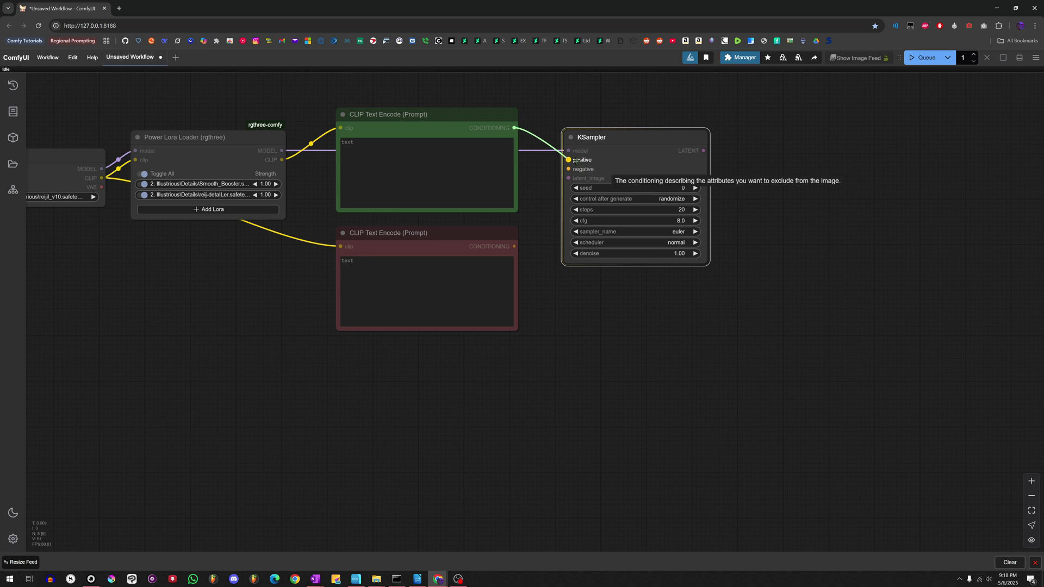
{"action": "left_click_drag", "start_coordinate": [514, 246], "coordinate": [569, 169]}
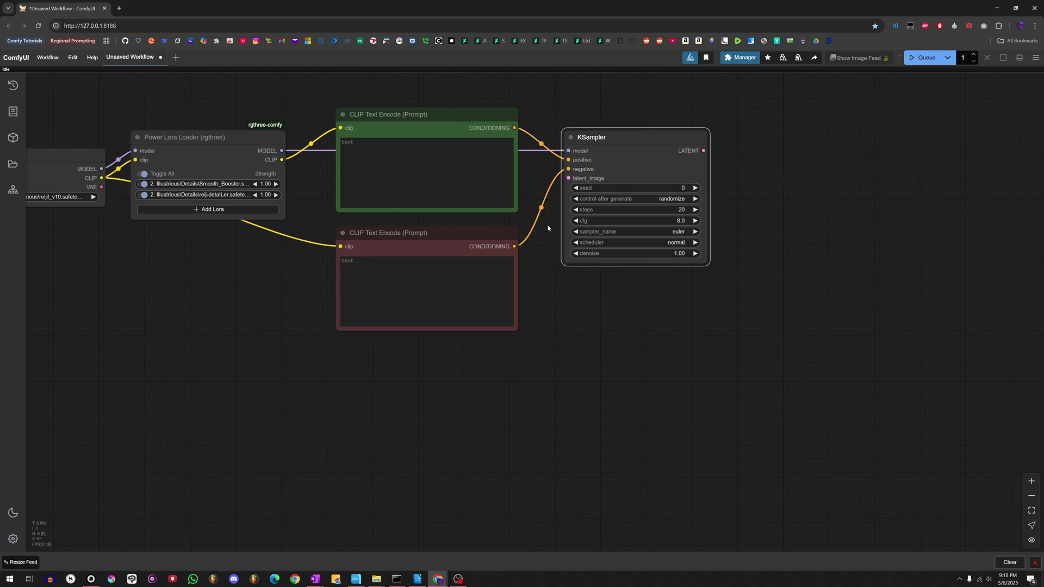
{"action": "scroll", "coordinate": [539, 305], "scroll_direction": "down", "scroll_amount": 1}
Add an Empty Latent Image node below the KSampler
{"action": "left_click_drag", "start_coordinate": [539, 305], "coordinate": [559, 212]}
{"action": "double_click", "coordinate": [495, 294]}
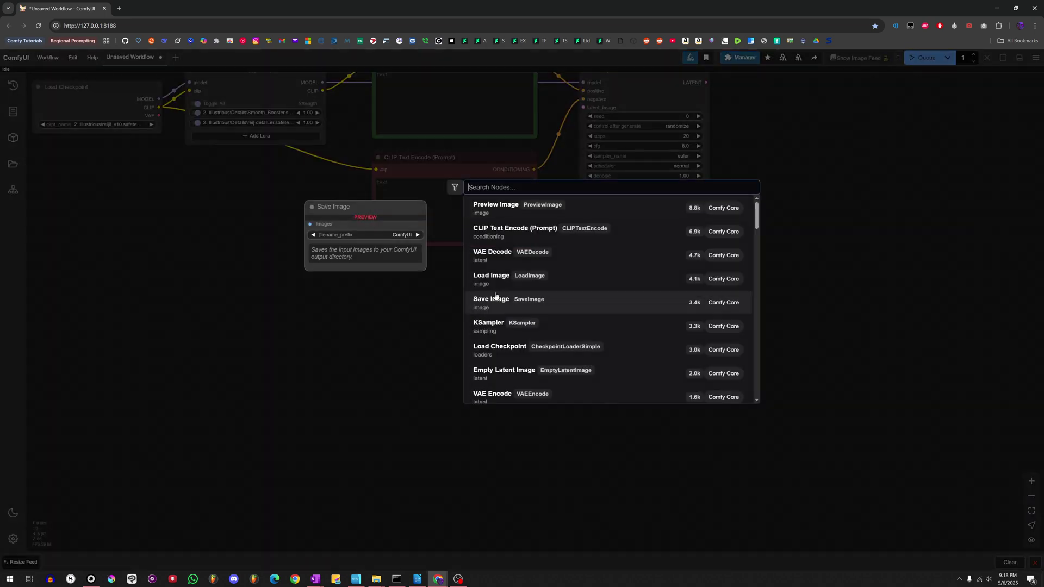
{"action": "type", "text": "latent image"}
{"action": "key", "text": "Return"}
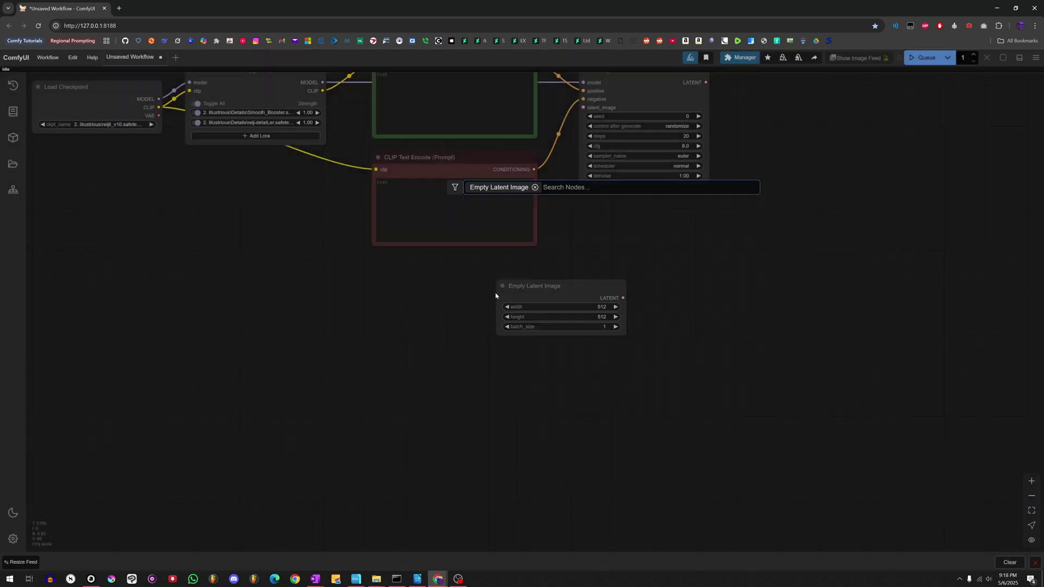
{"action": "left_click_drag", "start_coordinate": [540, 286], "coordinate": [488, 277]}
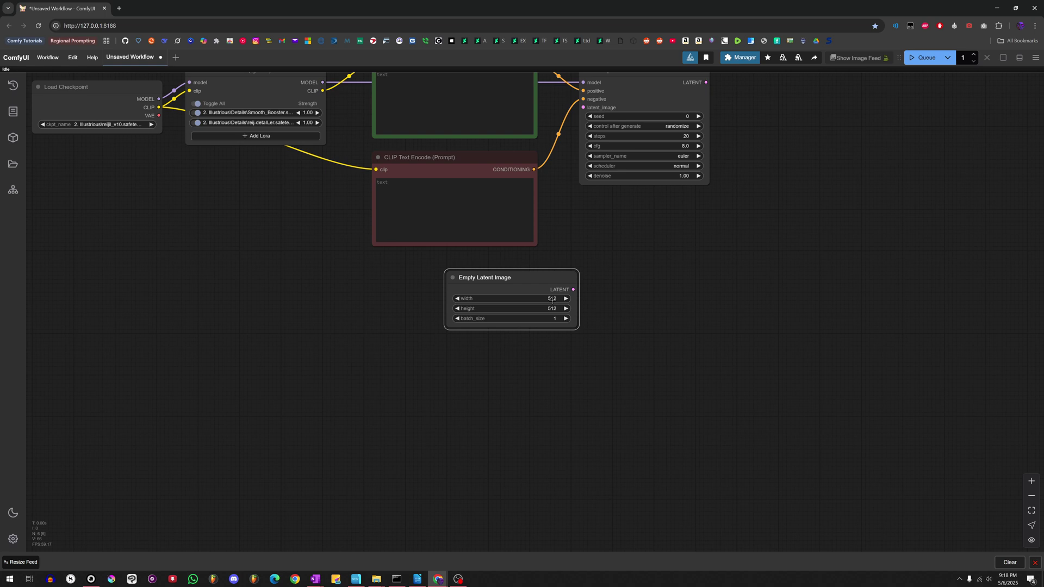
Set the Empty Latent Image width and height to 1024
{"action": "left_click", "coordinate": [552, 299]}
{"action": "type", "text": "1024"}
{"action": "key", "text": "Return"}
{"action": "left_click", "coordinate": [551, 309]}
{"action": "type", "text": "512"}
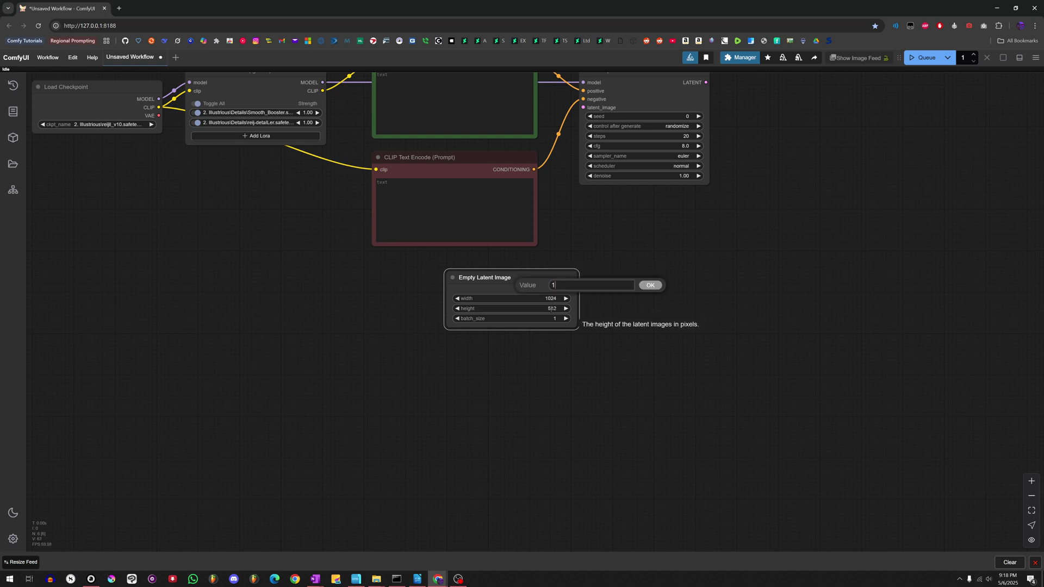
{"action": "key", "text": "Return"}
Connect the Empty Latent Image's LATENT output to the KSampler's latent_image input
{"action": "left_click_drag", "start_coordinate": [571, 289], "coordinate": [584, 108]}
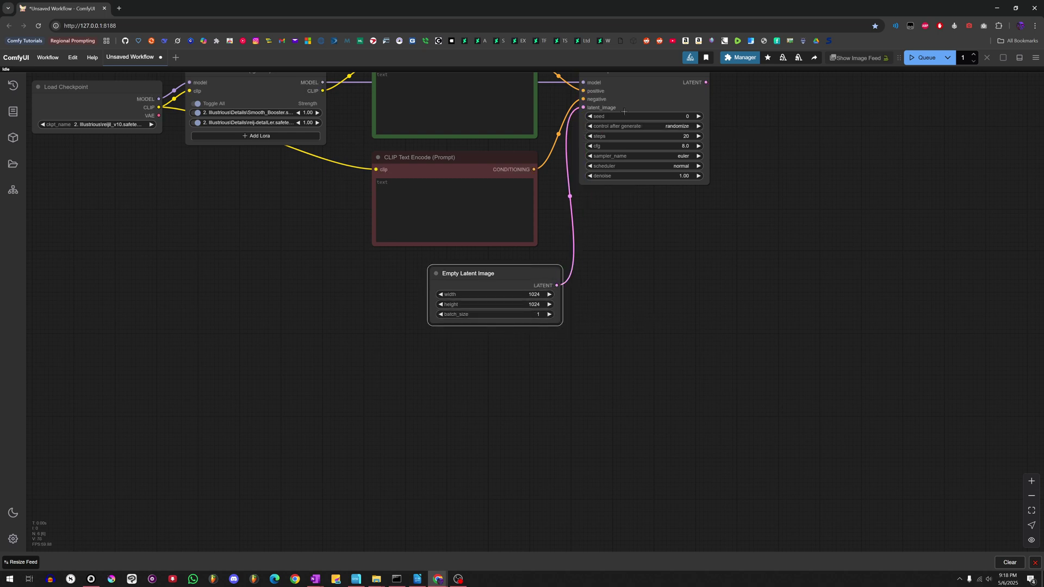
{"action": "scroll", "coordinate": [699, 275], "scroll_direction": "down", "scroll_amount": 3}
{"action": "left_click_drag", "start_coordinate": [699, 275], "coordinate": [495, 275]}
{"action": "scroll", "coordinate": [530, 149], "scroll_direction": "up", "scroll_amount": 3}
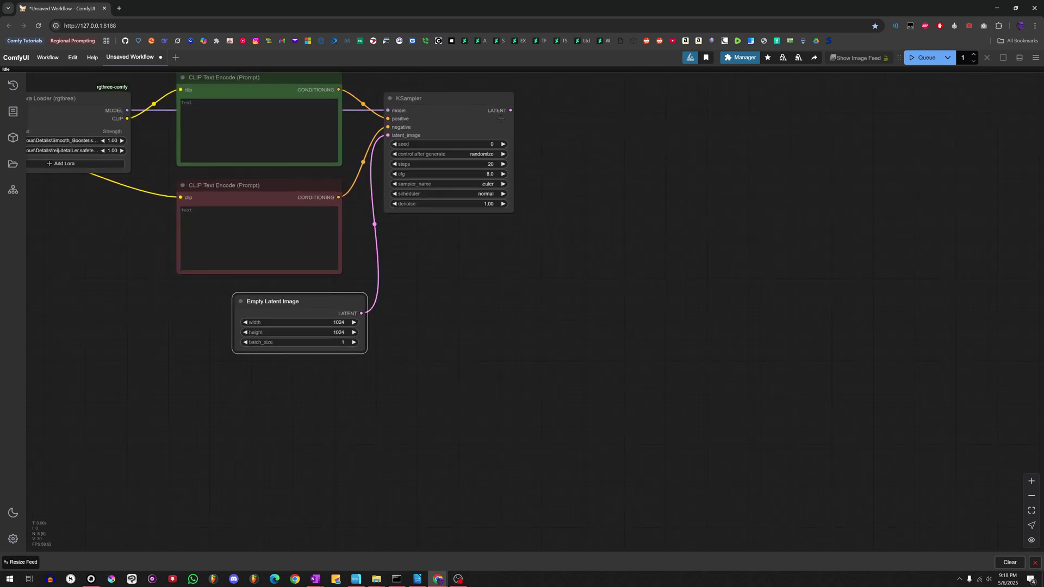
{"action": "scroll", "coordinate": [549, 159], "scroll_direction": "up", "scroll_amount": 3}
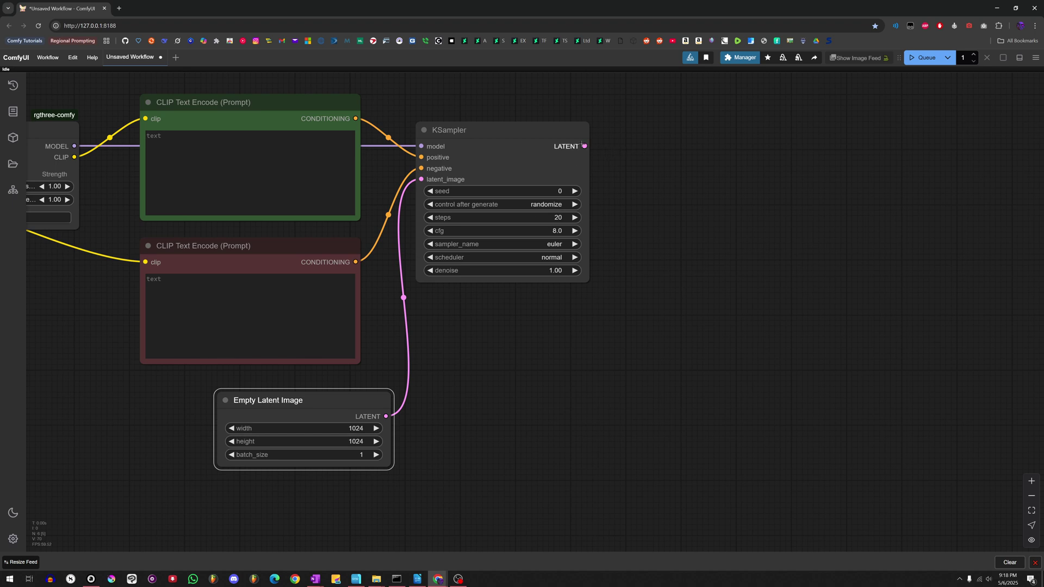
{"action": "left_click", "coordinate": [634, 161]}
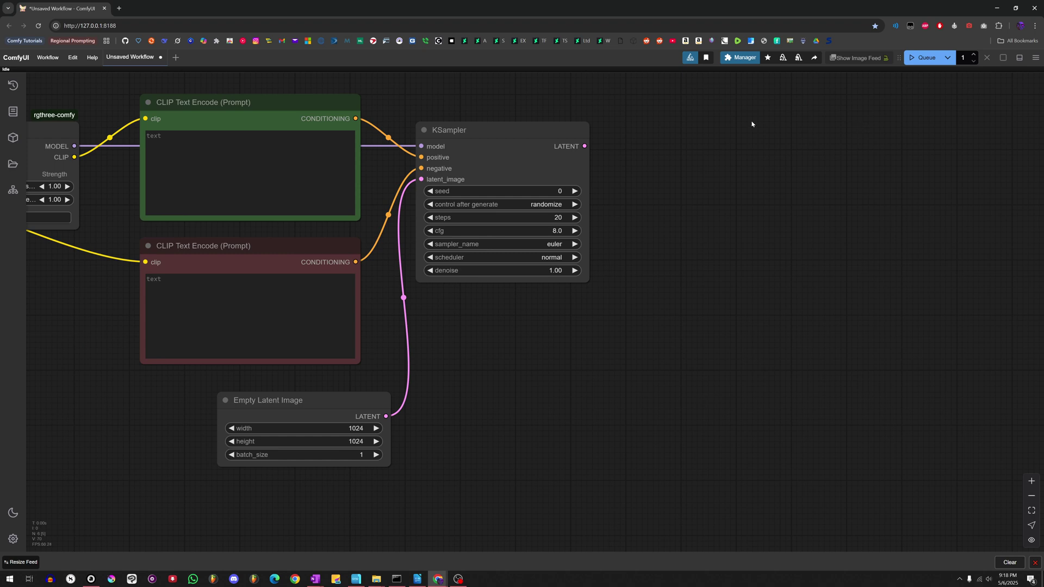
Add a VAE Decode node next to the KSampler
{"action": "double_click", "coordinate": [656, 153]}
{"action": "type", "text": "vae decode"}
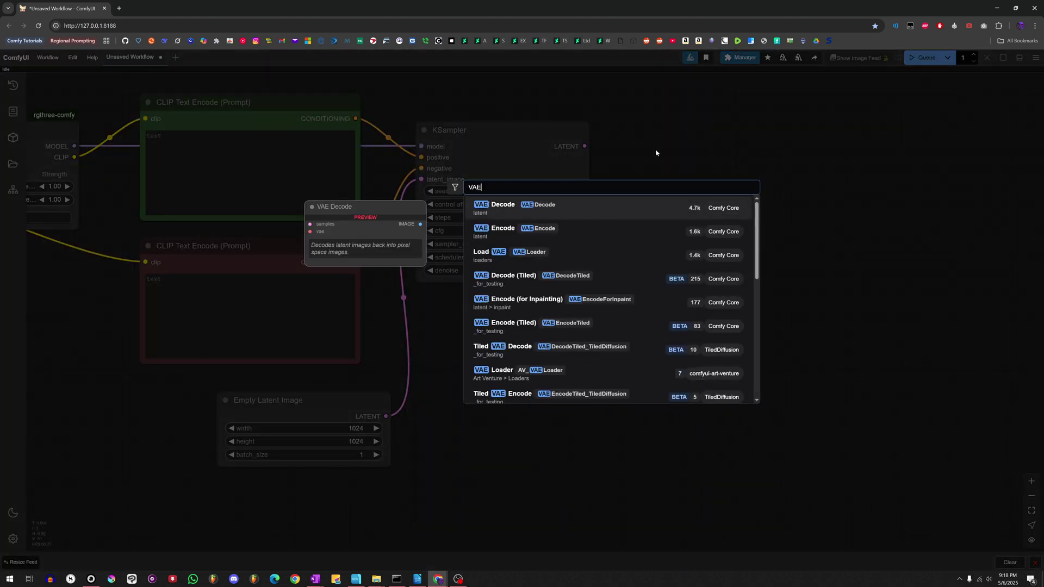
{"action": "key", "text": "Return"}
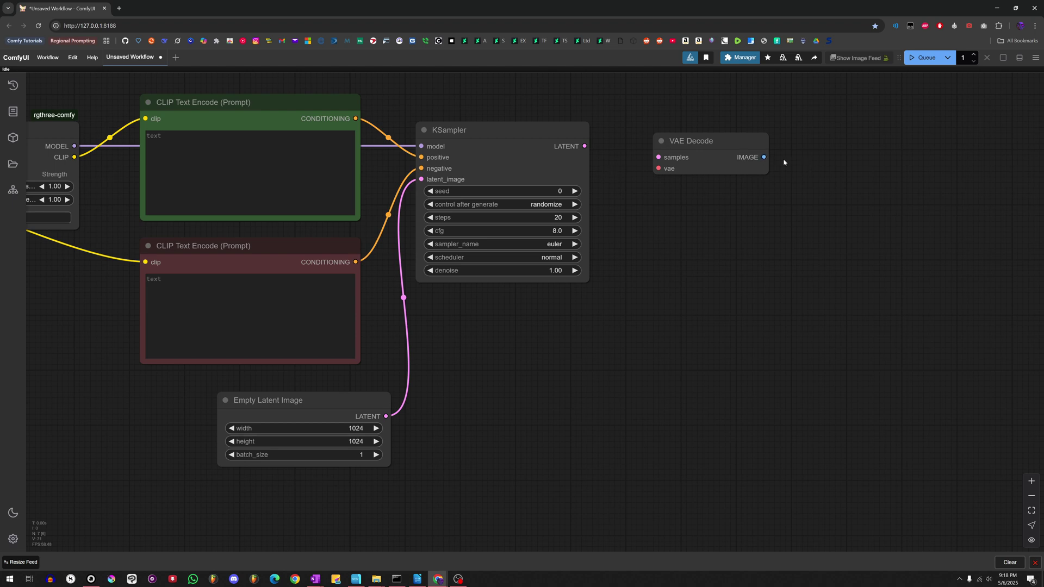
{"action": "left_click_drag", "start_coordinate": [781, 158], "coordinate": [630, 161]}
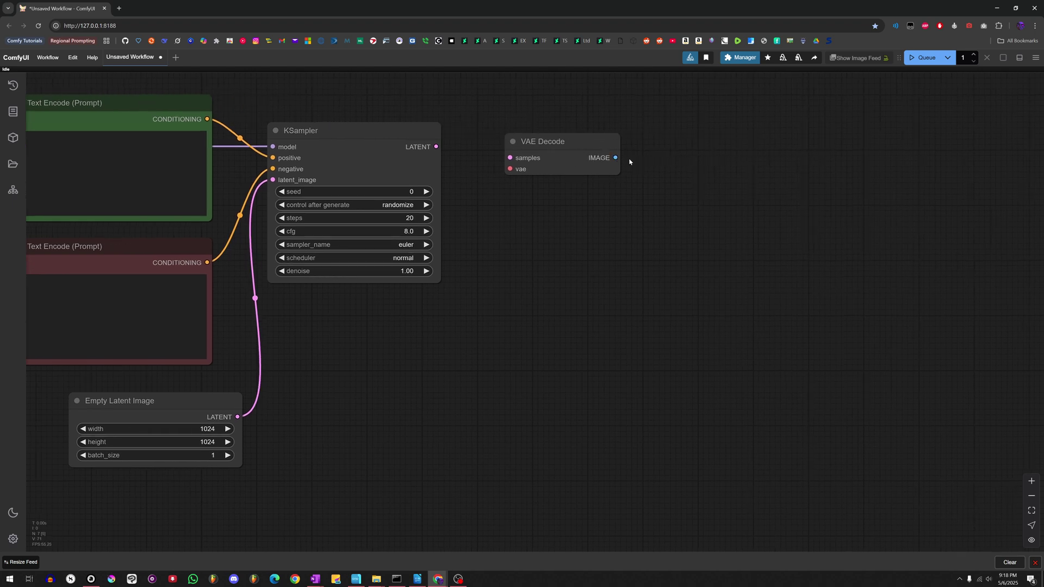
Attach a Save Image node to VAE Decode's IMAGE output and feed KSampler's LATENT into samples
{"action": "double_click", "coordinate": [653, 165]}
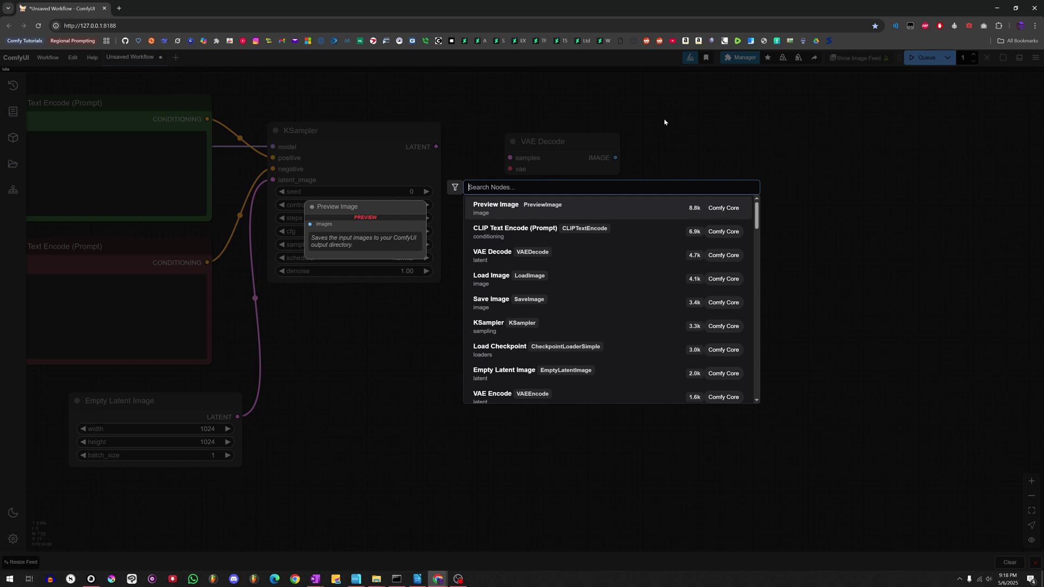
{"action": "key", "text": "Escape"}
{"action": "left_click_drag", "start_coordinate": [615, 158], "coordinate": [690, 141]}
{"action": "left_click", "coordinate": [702, 223]}
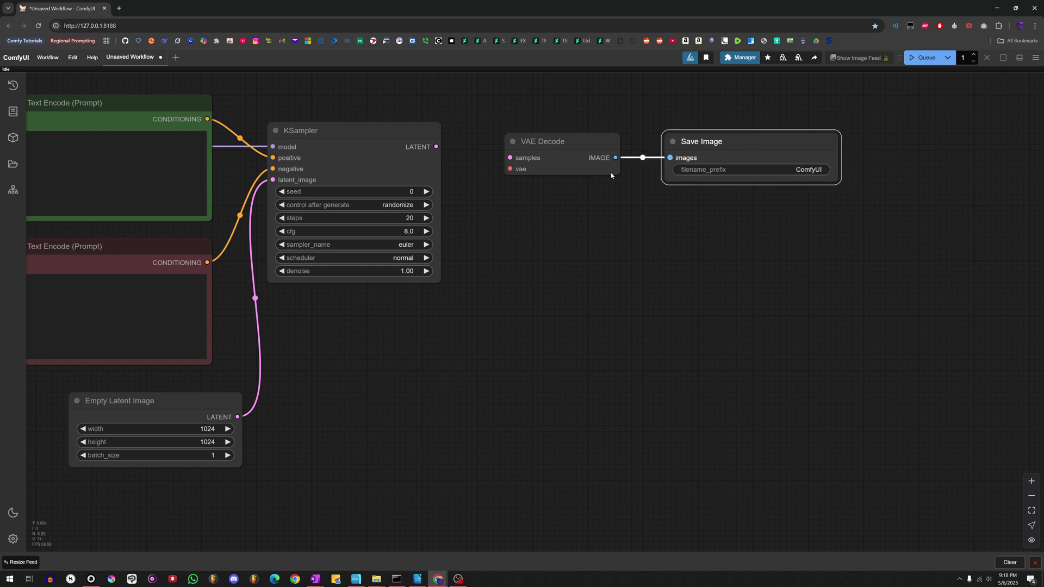
{"action": "left_click_drag", "start_coordinate": [441, 151], "coordinate": [510, 157]}
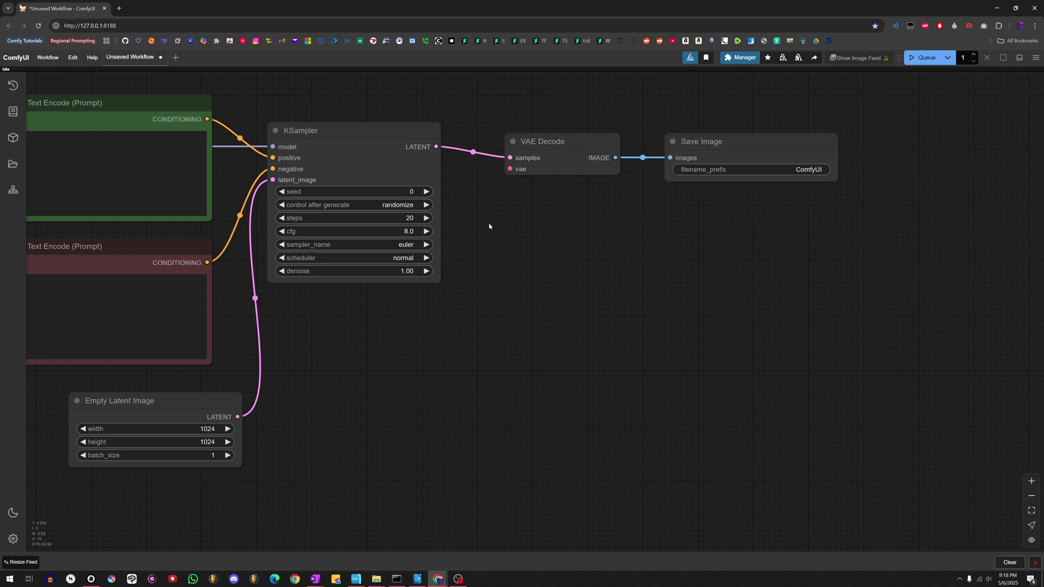
{"action": "scroll", "coordinate": [544, 223], "scroll_direction": "down", "scroll_amount": 3}
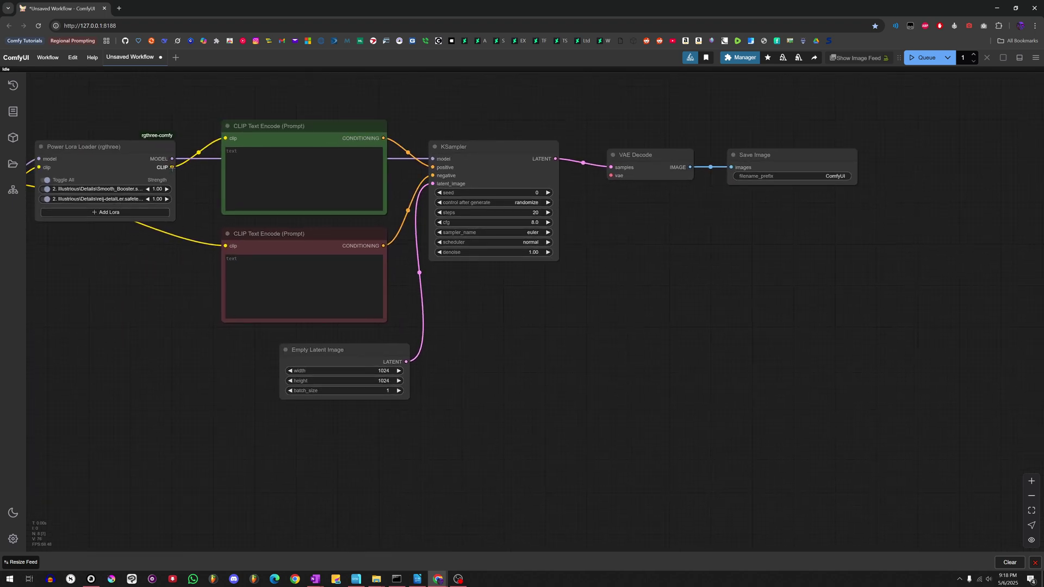
Link Load Checkpoint's VAE output to VAE Decode's vae input, then add a Load VAE node
{"action": "left_click_drag", "start_coordinate": [168, 233], "coordinate": [339, 233]}
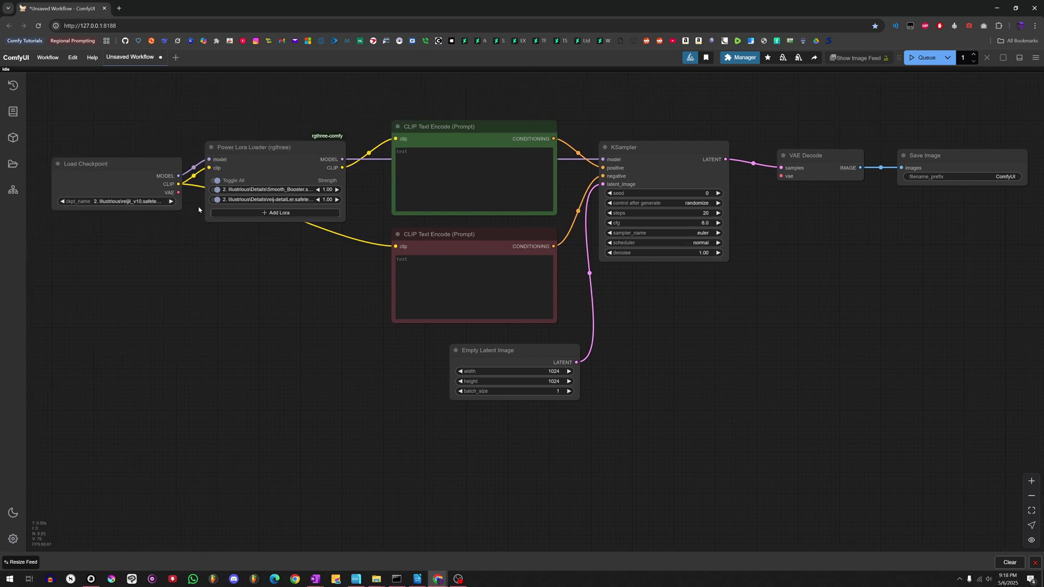
{"action": "left_click_drag", "start_coordinate": [284, 193], "coordinate": [783, 176]}
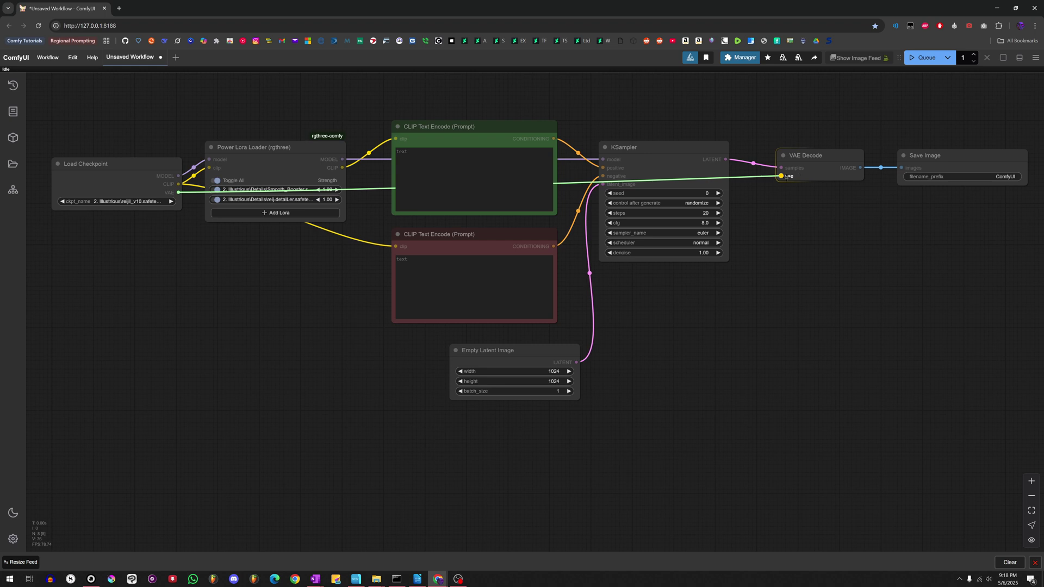
{"action": "double_click", "coordinate": [221, 282]}
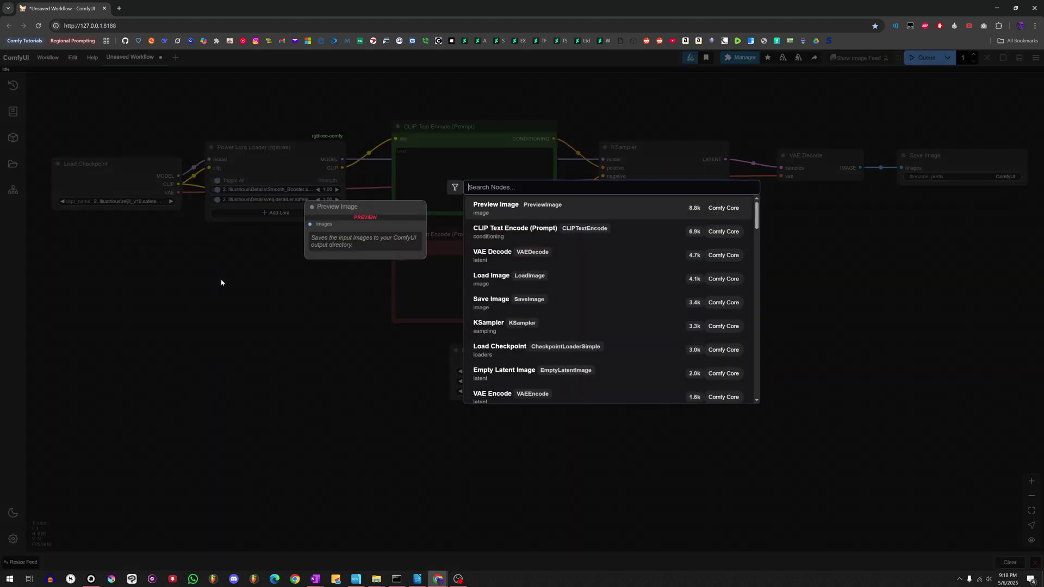
{"action": "type", "text": "LOAD VAE"}
{"action": "key", "text": "Return"}
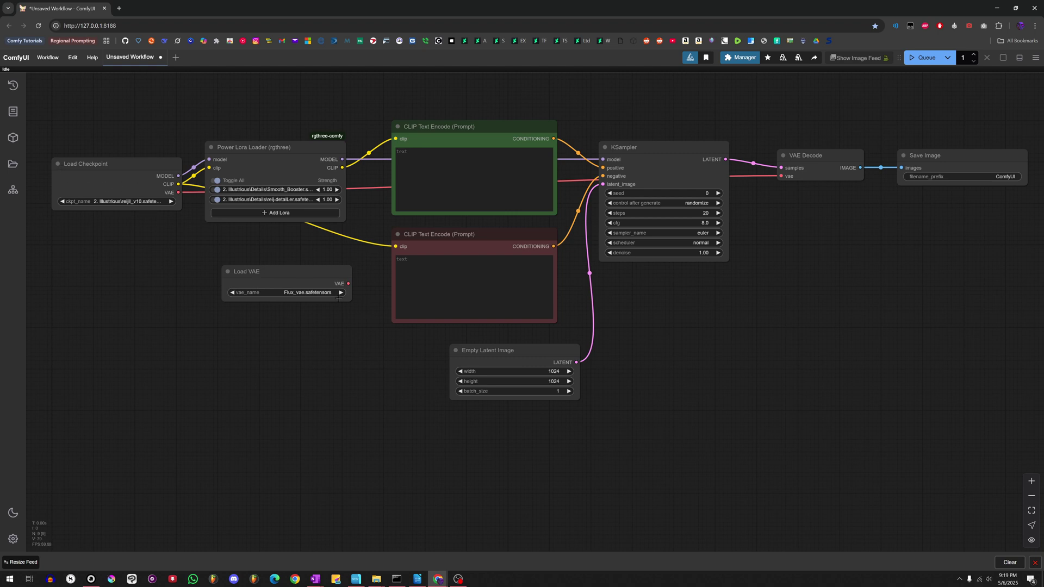
Delete the unneeded Load VAE node and fit the whole workflow in view
{"action": "left_click", "coordinate": [317, 275]}
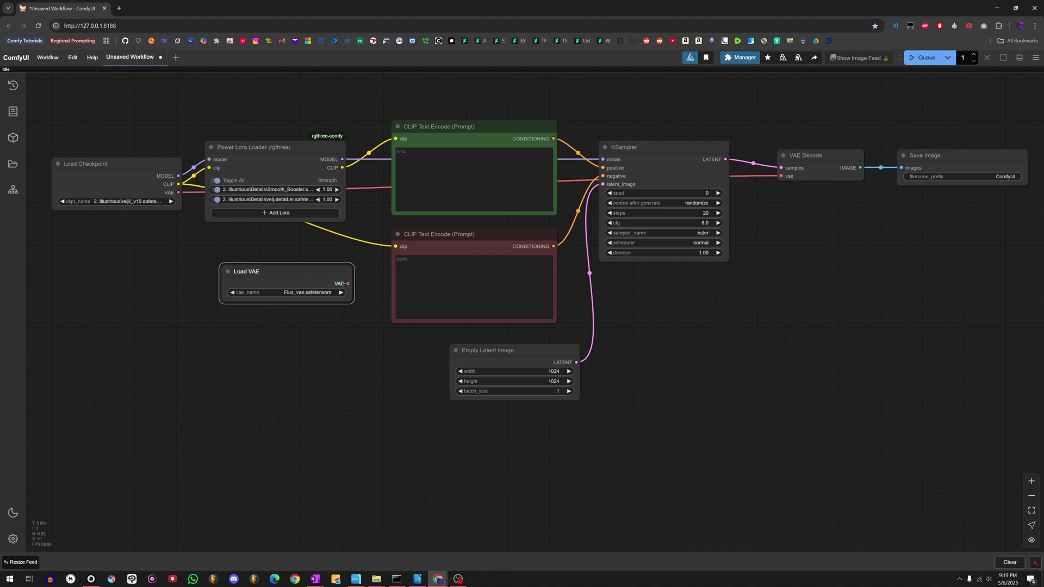
{"action": "left_click_drag", "start_coordinate": [347, 283], "coordinate": [201, 213]}
{"action": "left_click", "coordinate": [282, 272]}
{"action": "key", "text": "Delete"}
{"action": "scroll", "coordinate": [307, 278], "scroll_direction": "down", "scroll_amount": 2}
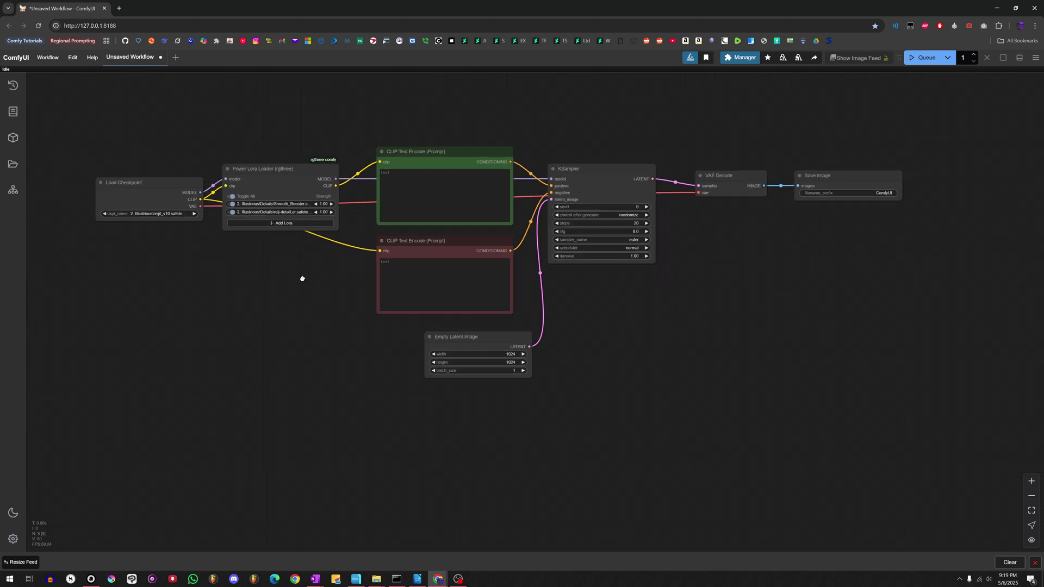
{"action": "left_click_drag", "start_coordinate": [301, 278], "coordinate": [184, 274]}
Enter 'A BEAUTIFUL MOUNTAIN RANGE' as the positive prompt and 'UGLY' as the negative
{"action": "left_click_drag", "start_coordinate": [479, 163], "coordinate": [625, 131]}
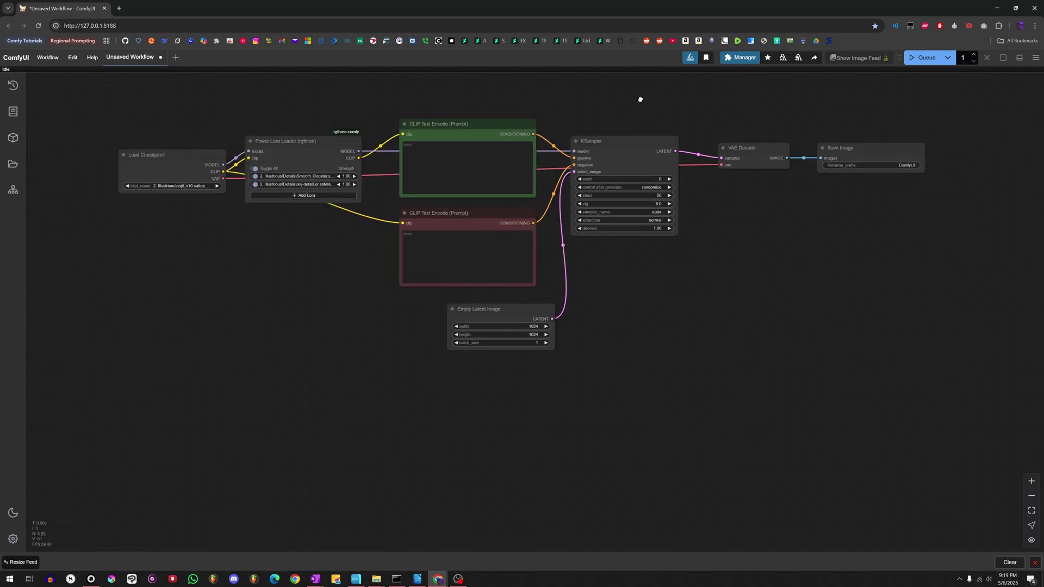
{"action": "left_click", "coordinate": [485, 156]}
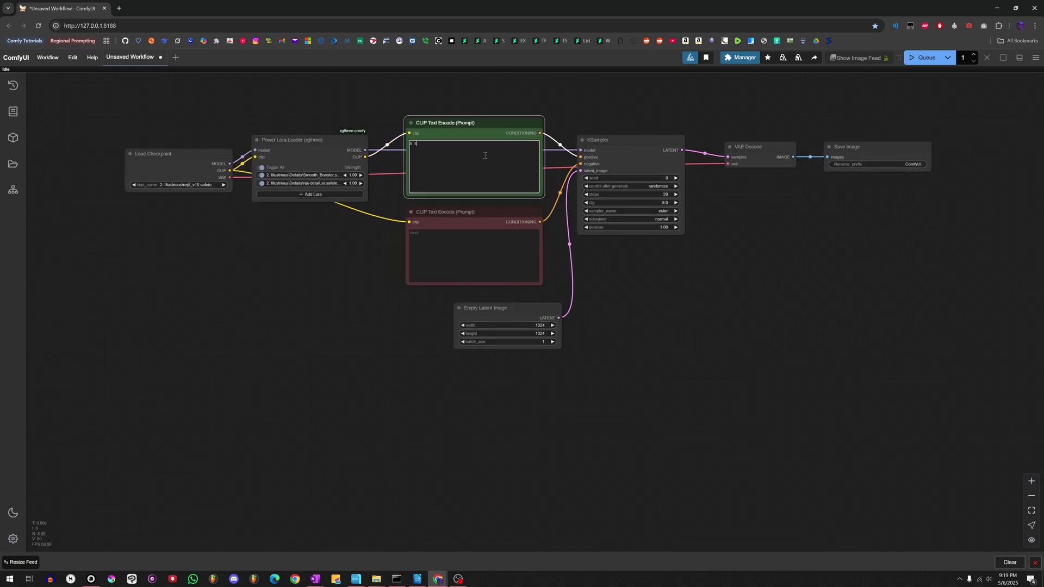
{"action": "type", "text": "A BEAUTIFUL MOUNTAIN RANGE"}
{"action": "key", "text": "Tab"}
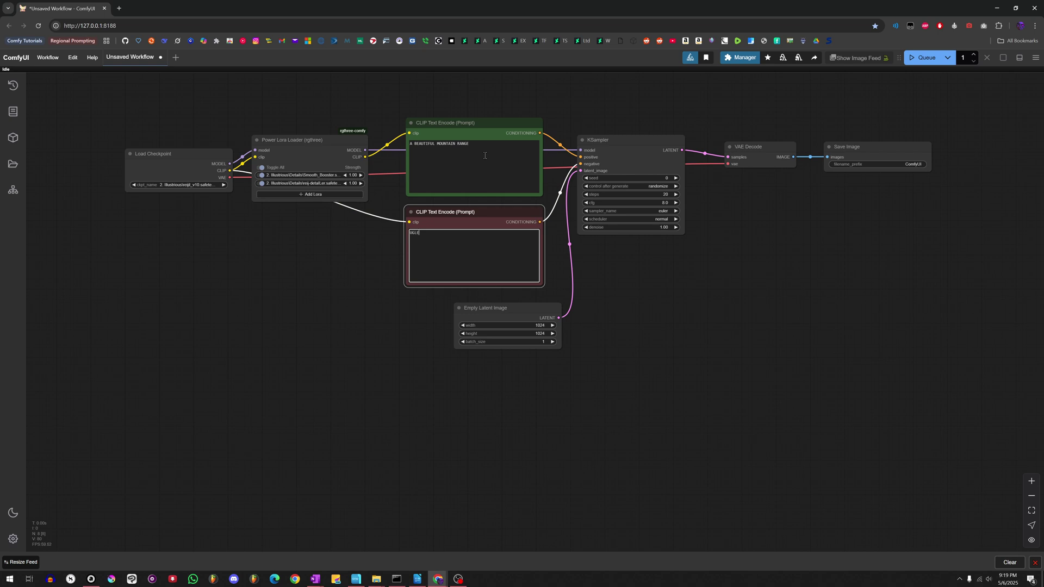
Generate the first image and enlarge the Save Image node to show the 1024×1024 result
{"action": "left_click", "coordinate": [910, 55]}
{"action": "scroll", "coordinate": [761, 229], "scroll_direction": "down", "scroll_amount": 1}
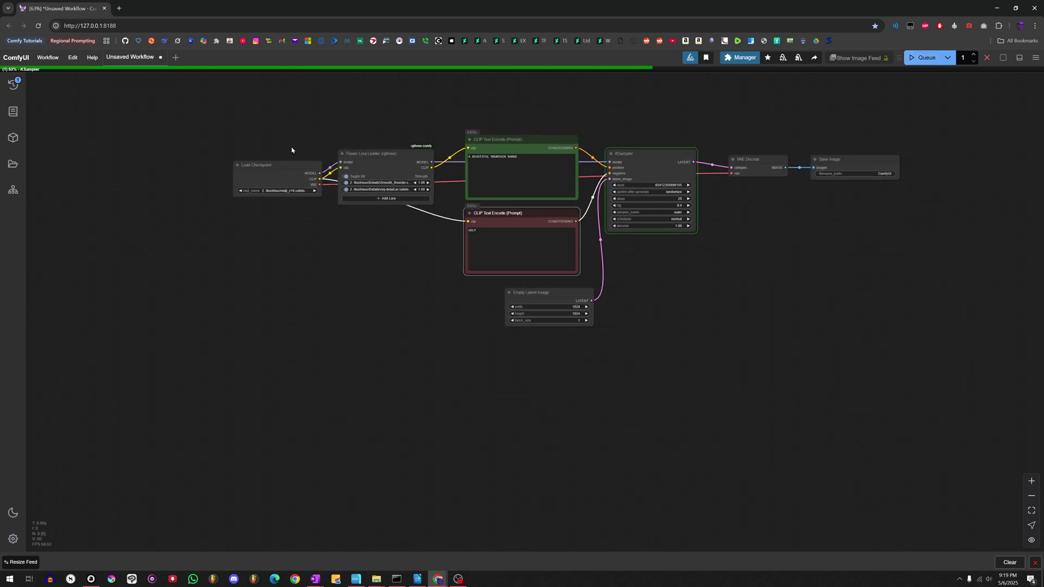
{"action": "left_click_drag", "start_coordinate": [762, 244], "coordinate": [634, 233]}
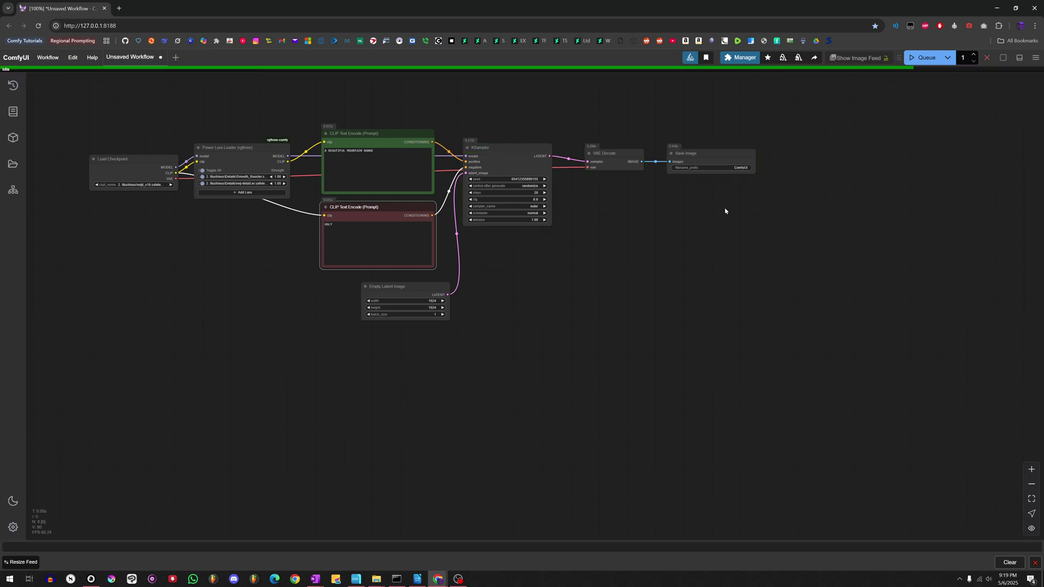
{"action": "left_click_drag", "start_coordinate": [755, 233], "coordinate": [873, 375]}
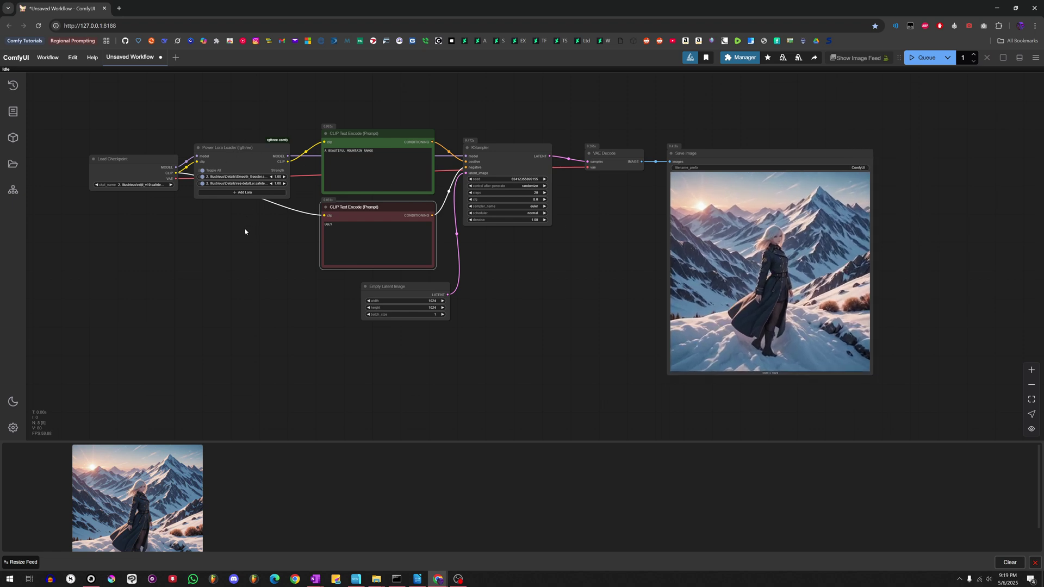
{"action": "left_click_drag", "start_coordinate": [244, 232], "coordinate": [333, 239]}
{"action": "scroll", "coordinate": [361, 233], "scroll_direction": "up", "scroll_amount": 2}
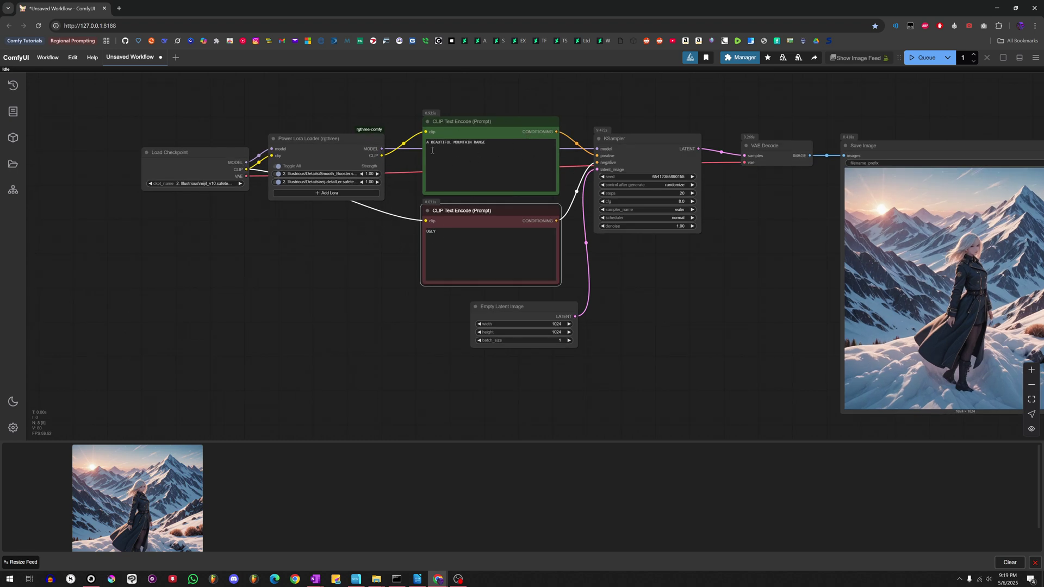
Append ', RIVER IN FOREGROUND' to the positive prompt and generate a mountain-stream image
{"action": "left_click", "coordinate": [498, 144]}
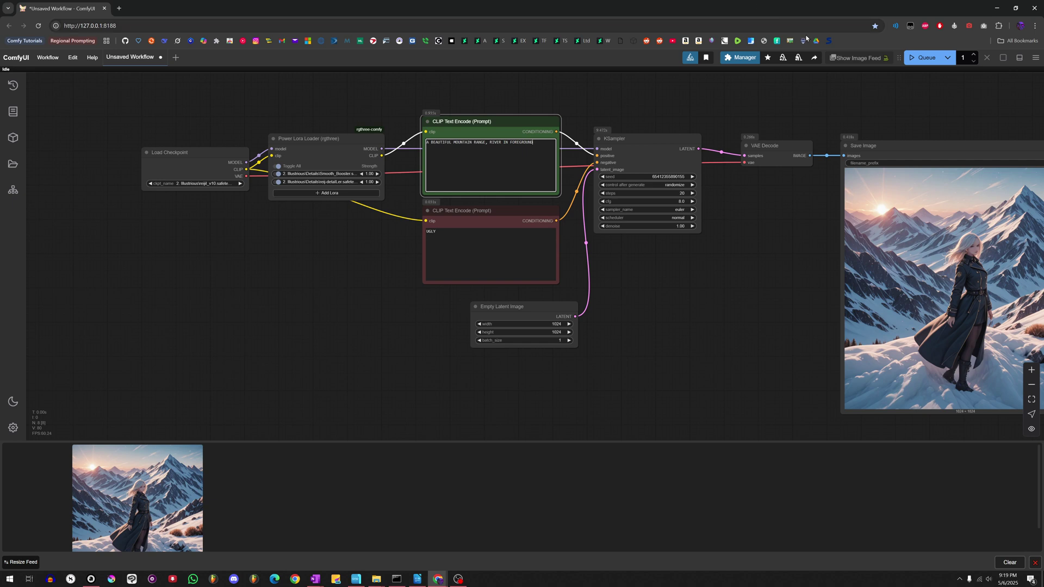
{"action": "left_click", "coordinate": [926, 58]}
{"action": "left_click_drag", "start_coordinate": [758, 108], "coordinate": [569, 101]}
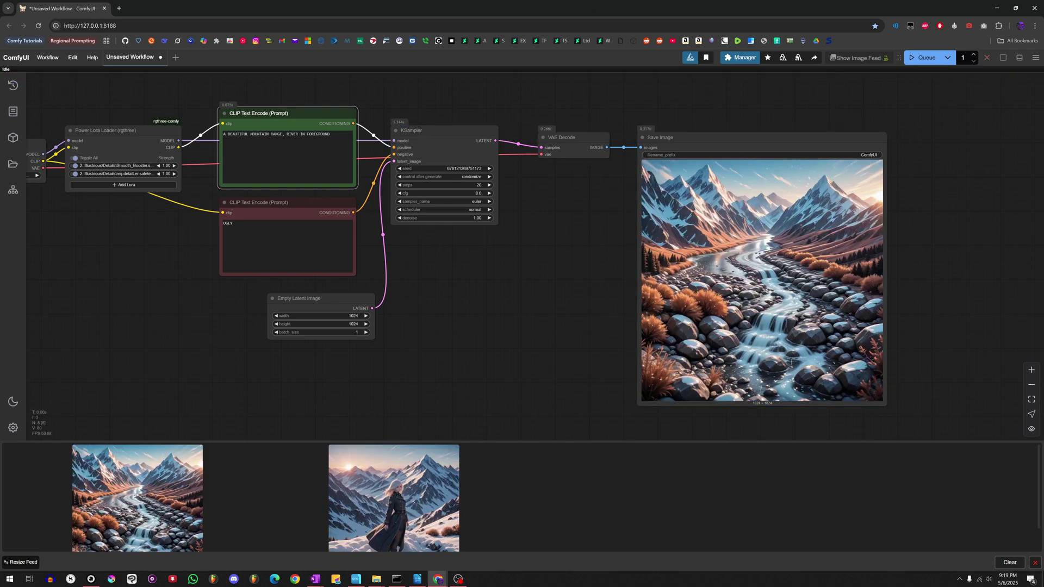
{"action": "scroll", "coordinate": [605, 234], "scroll_direction": "down", "scroll_amount": 2}
{"action": "left_click_drag", "start_coordinate": [594, 272], "coordinate": [737, 233]}
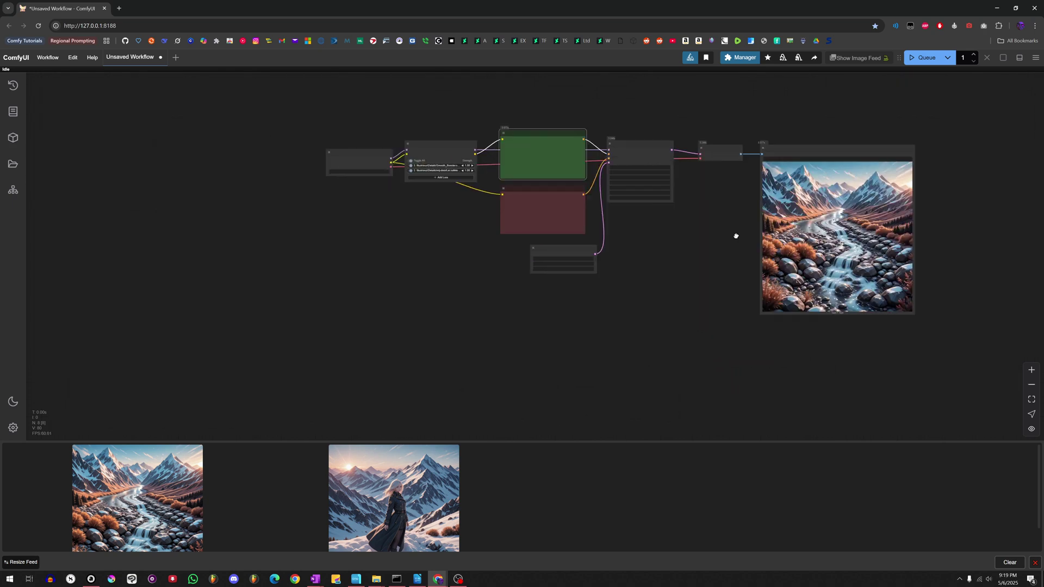
{"action": "scroll", "coordinate": [473, 236], "scroll_direction": "down", "scroll_amount": 1}
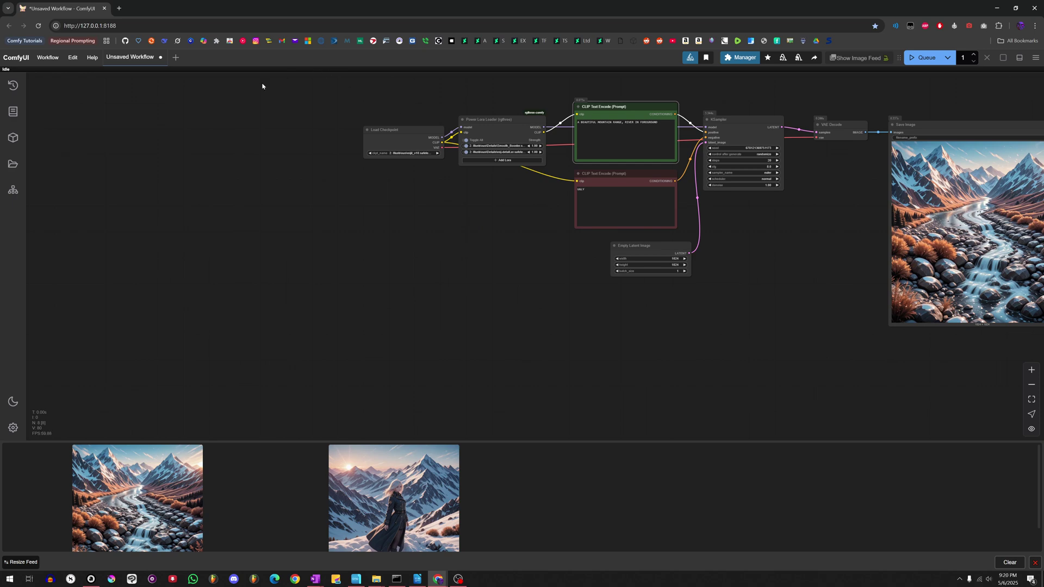
{"action": "left_click_drag", "start_coordinate": [346, 101], "coordinate": [270, 139]}
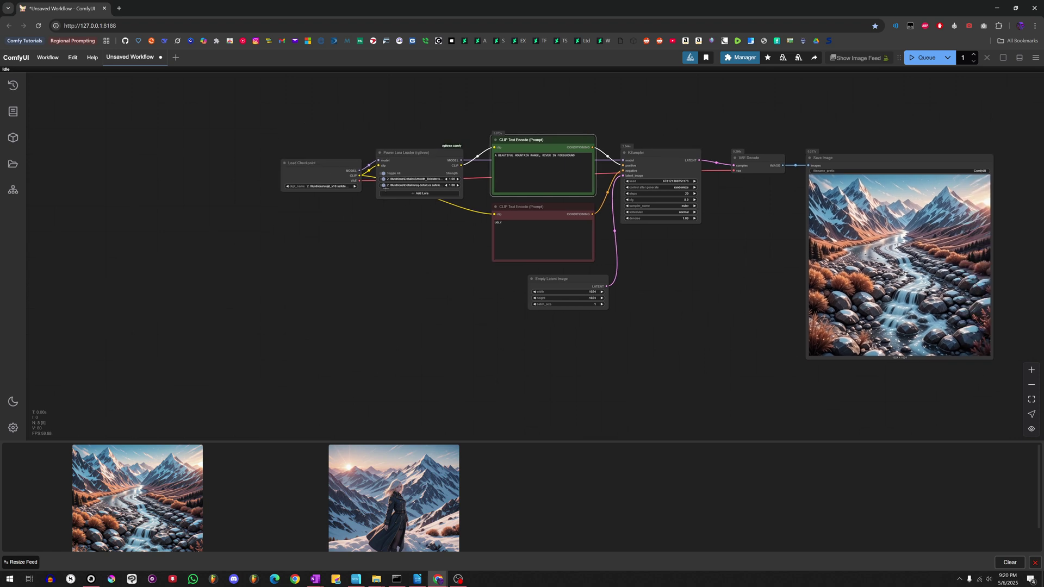